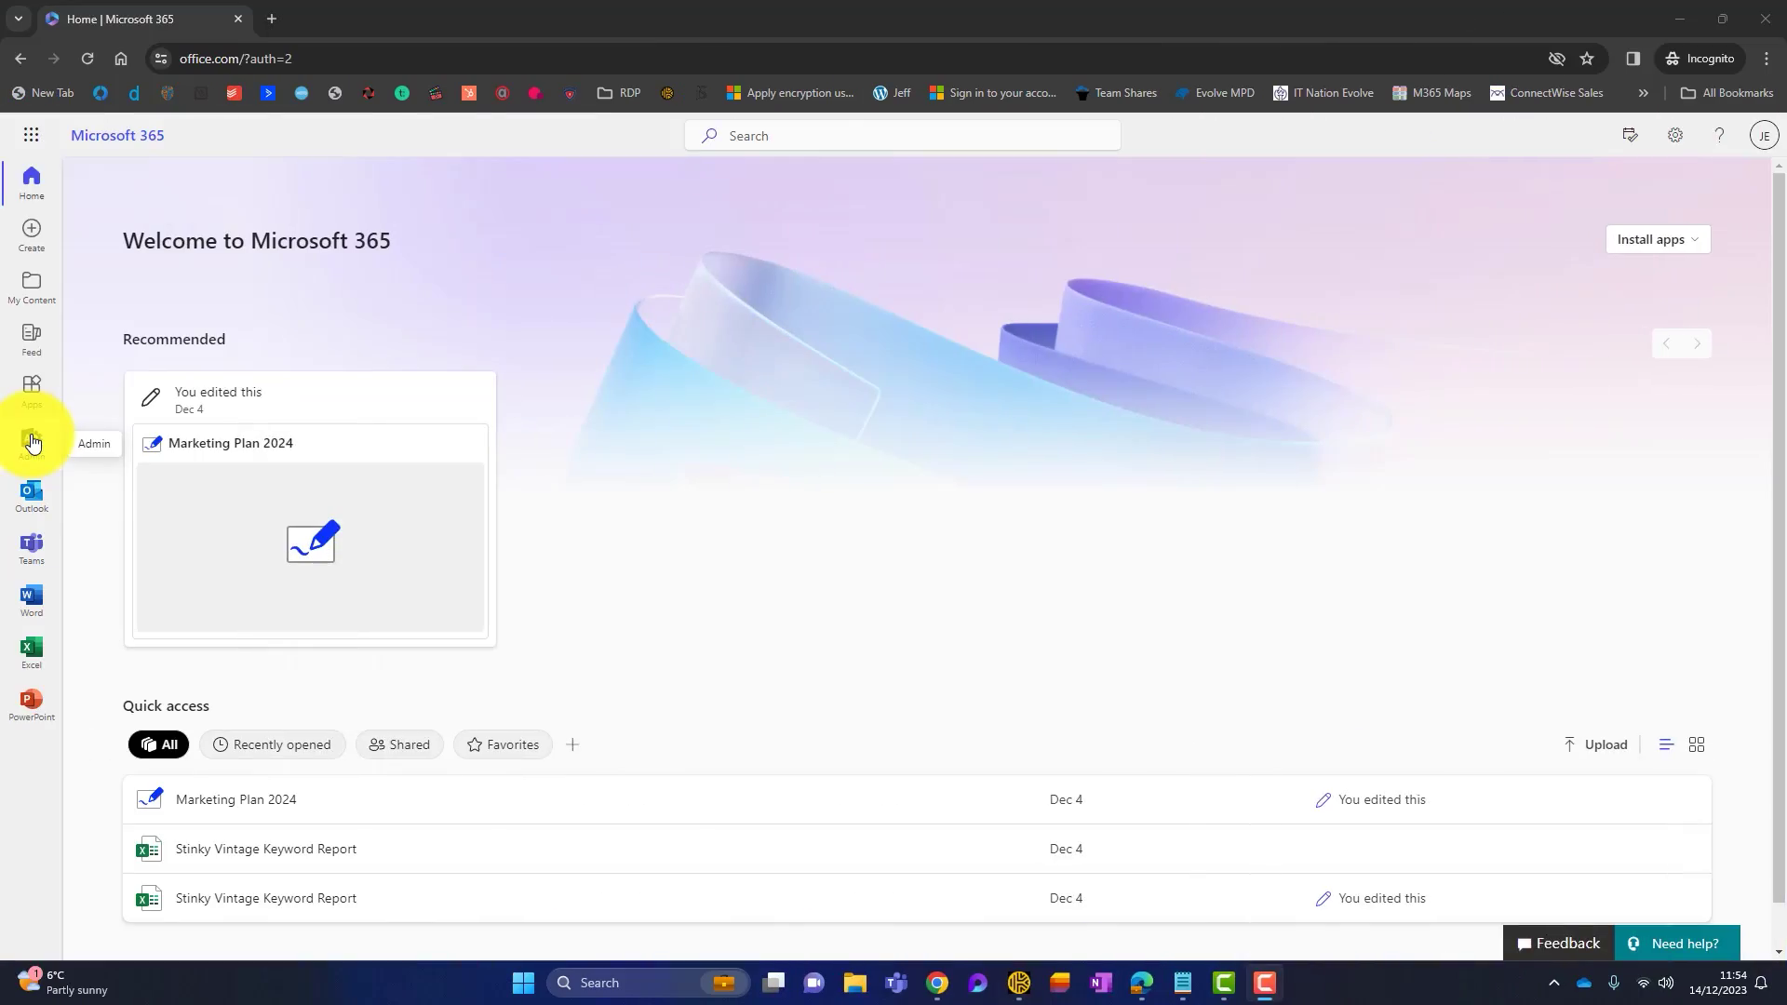
Open the Microsoft 365 admin center and expand its full navigation list with Show all.
{"action": "left_click", "coordinate": [32, 439]}
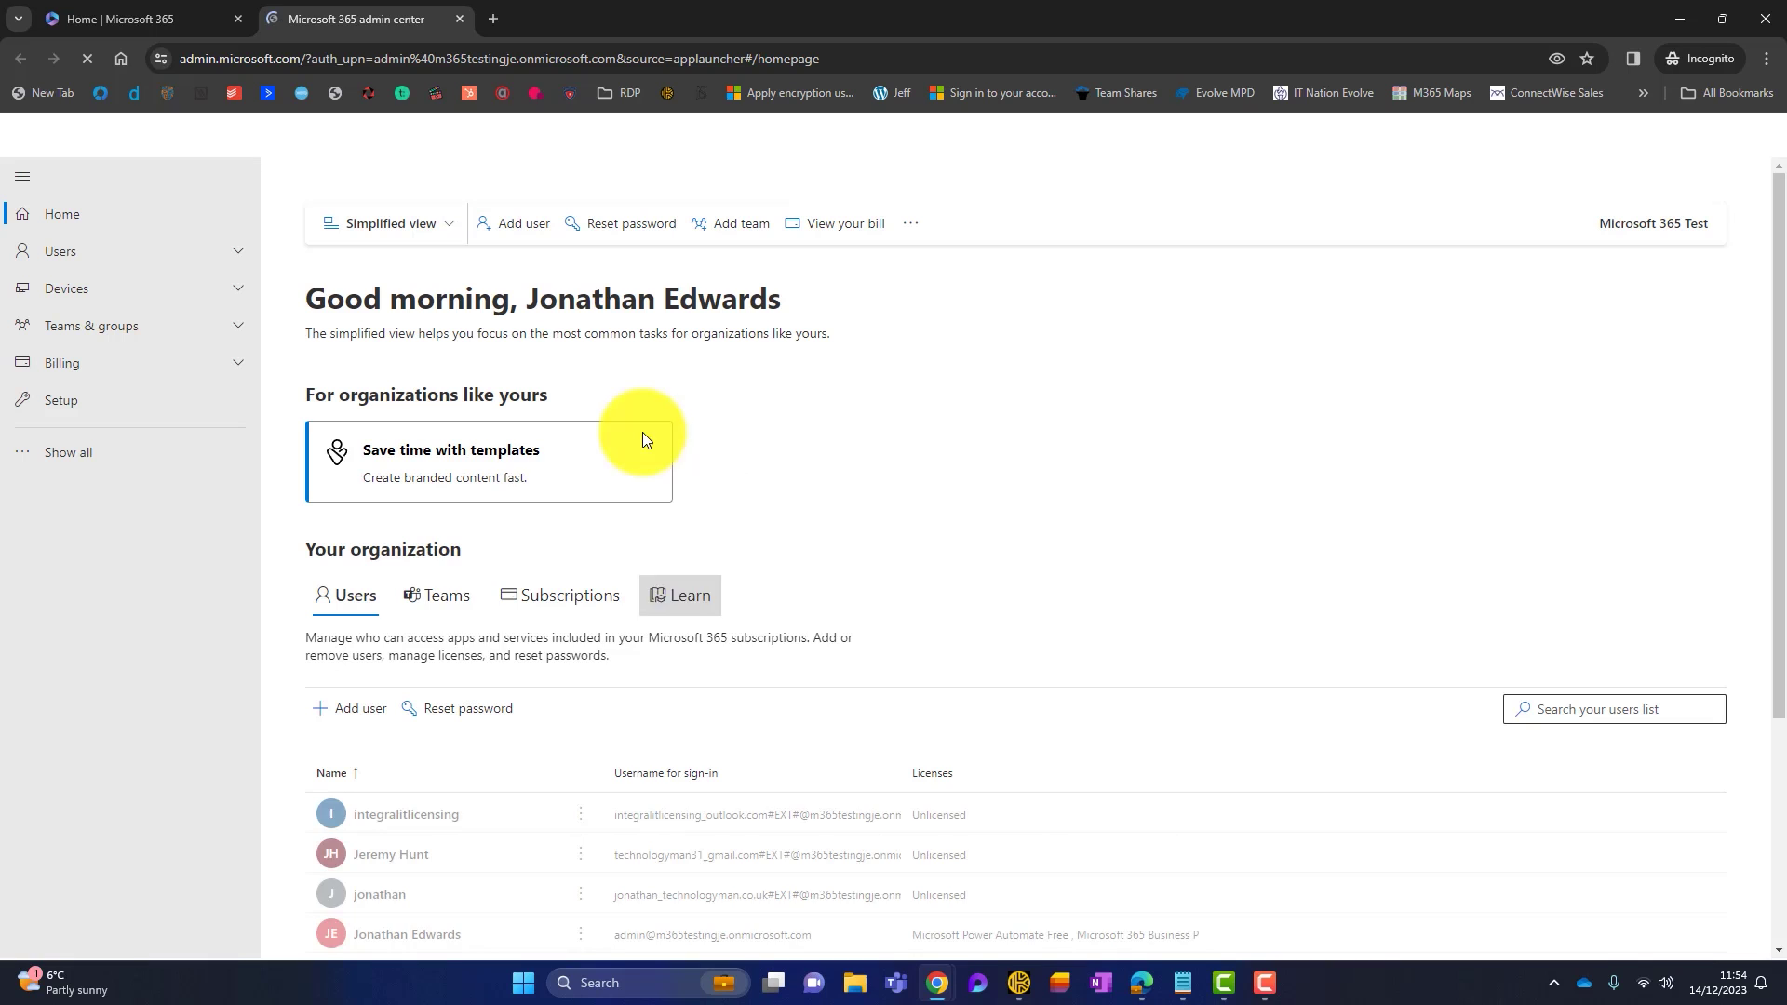
{"action": "left_click", "coordinate": [102, 473]}
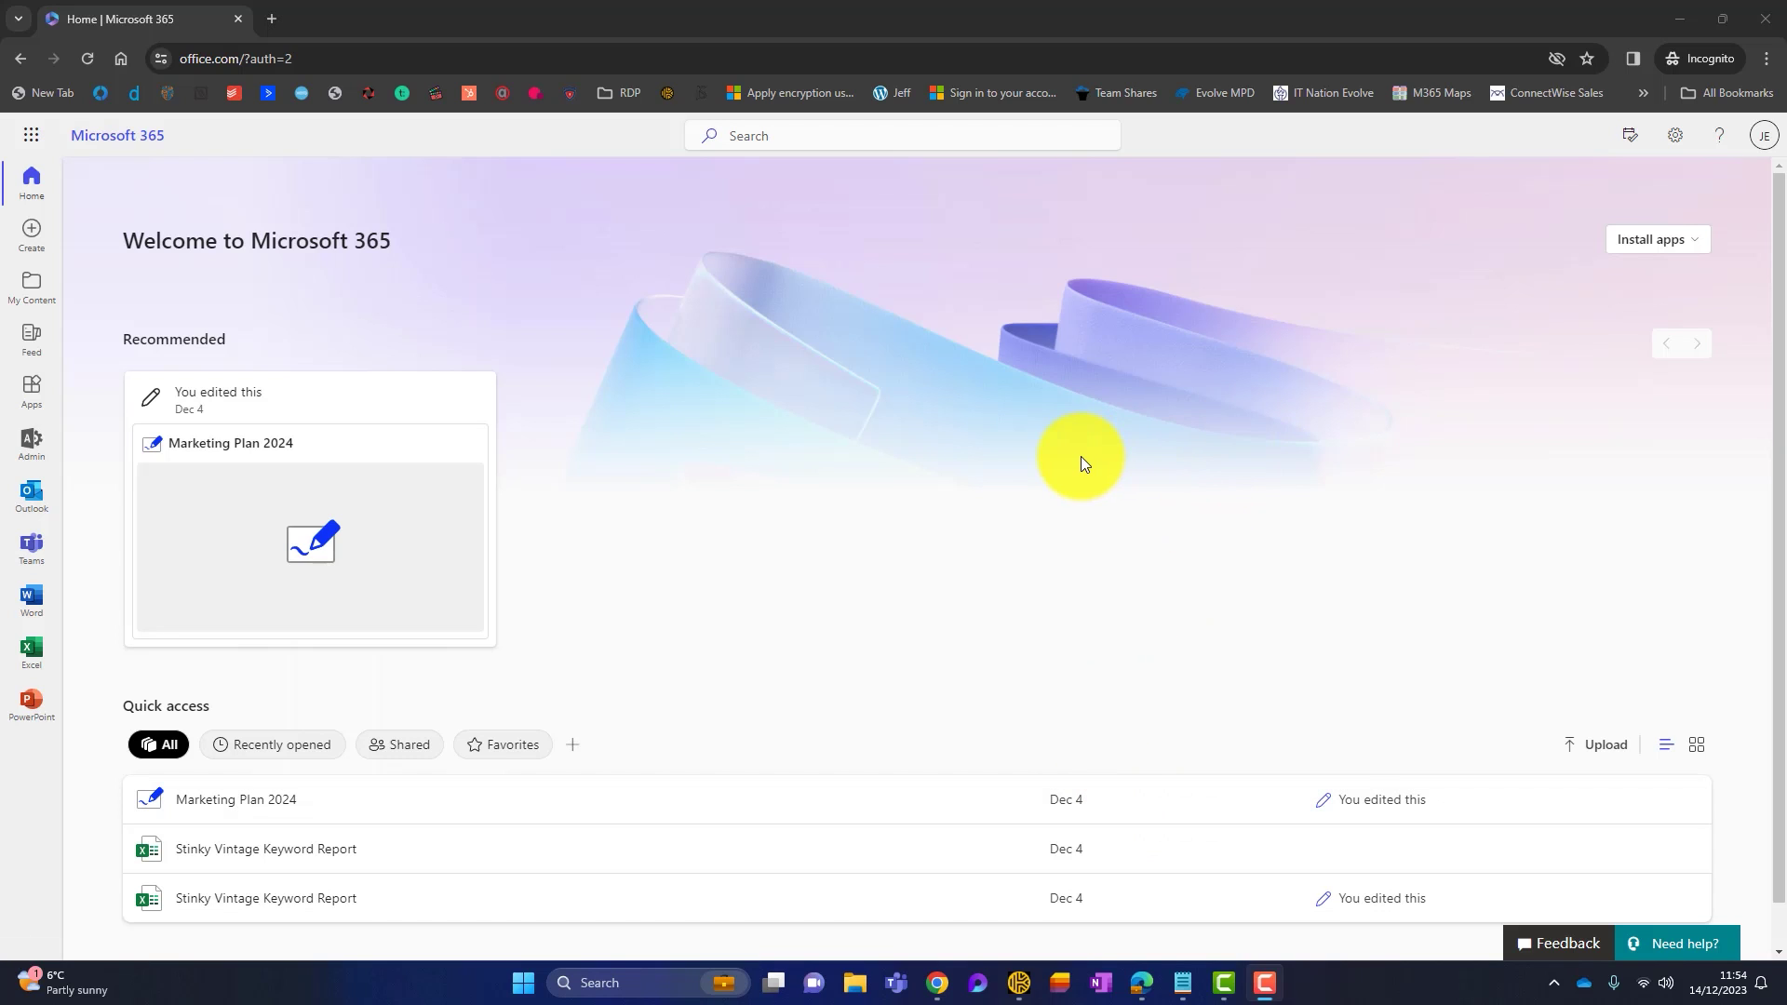
Open the admin center again and go to Users > Active users.
{"action": "left_click", "coordinate": [30, 444]}
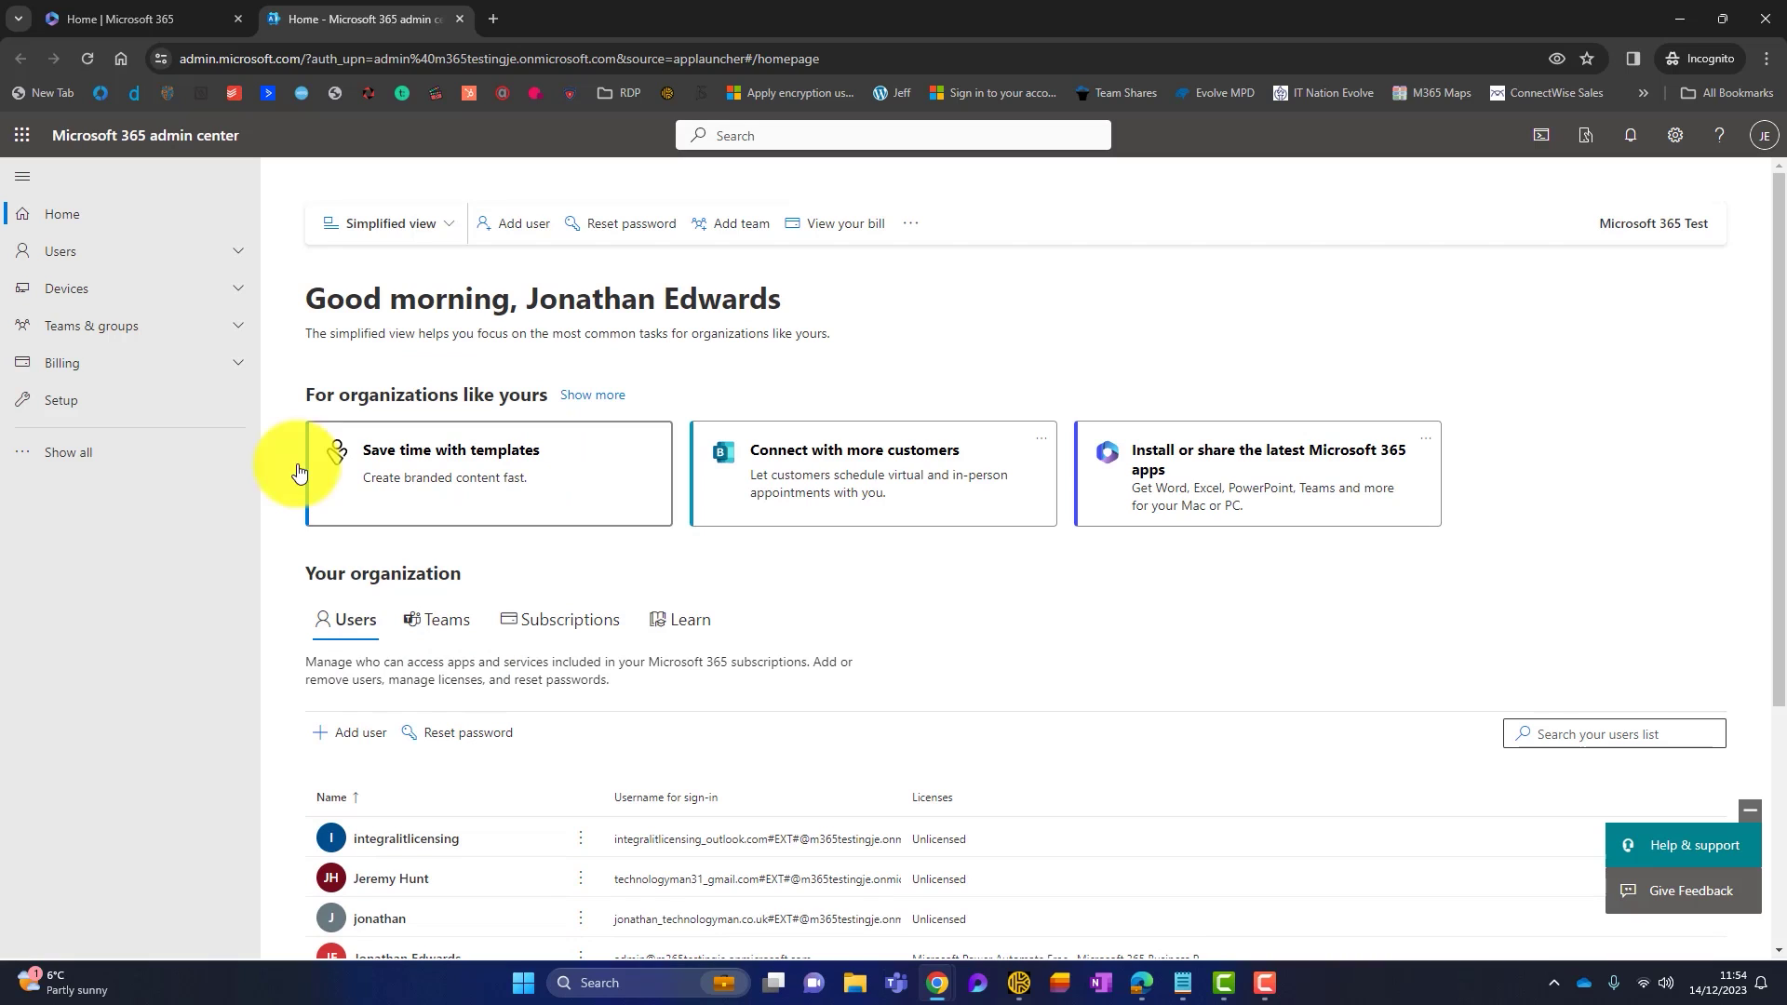
{"action": "left_click", "coordinate": [93, 454]}
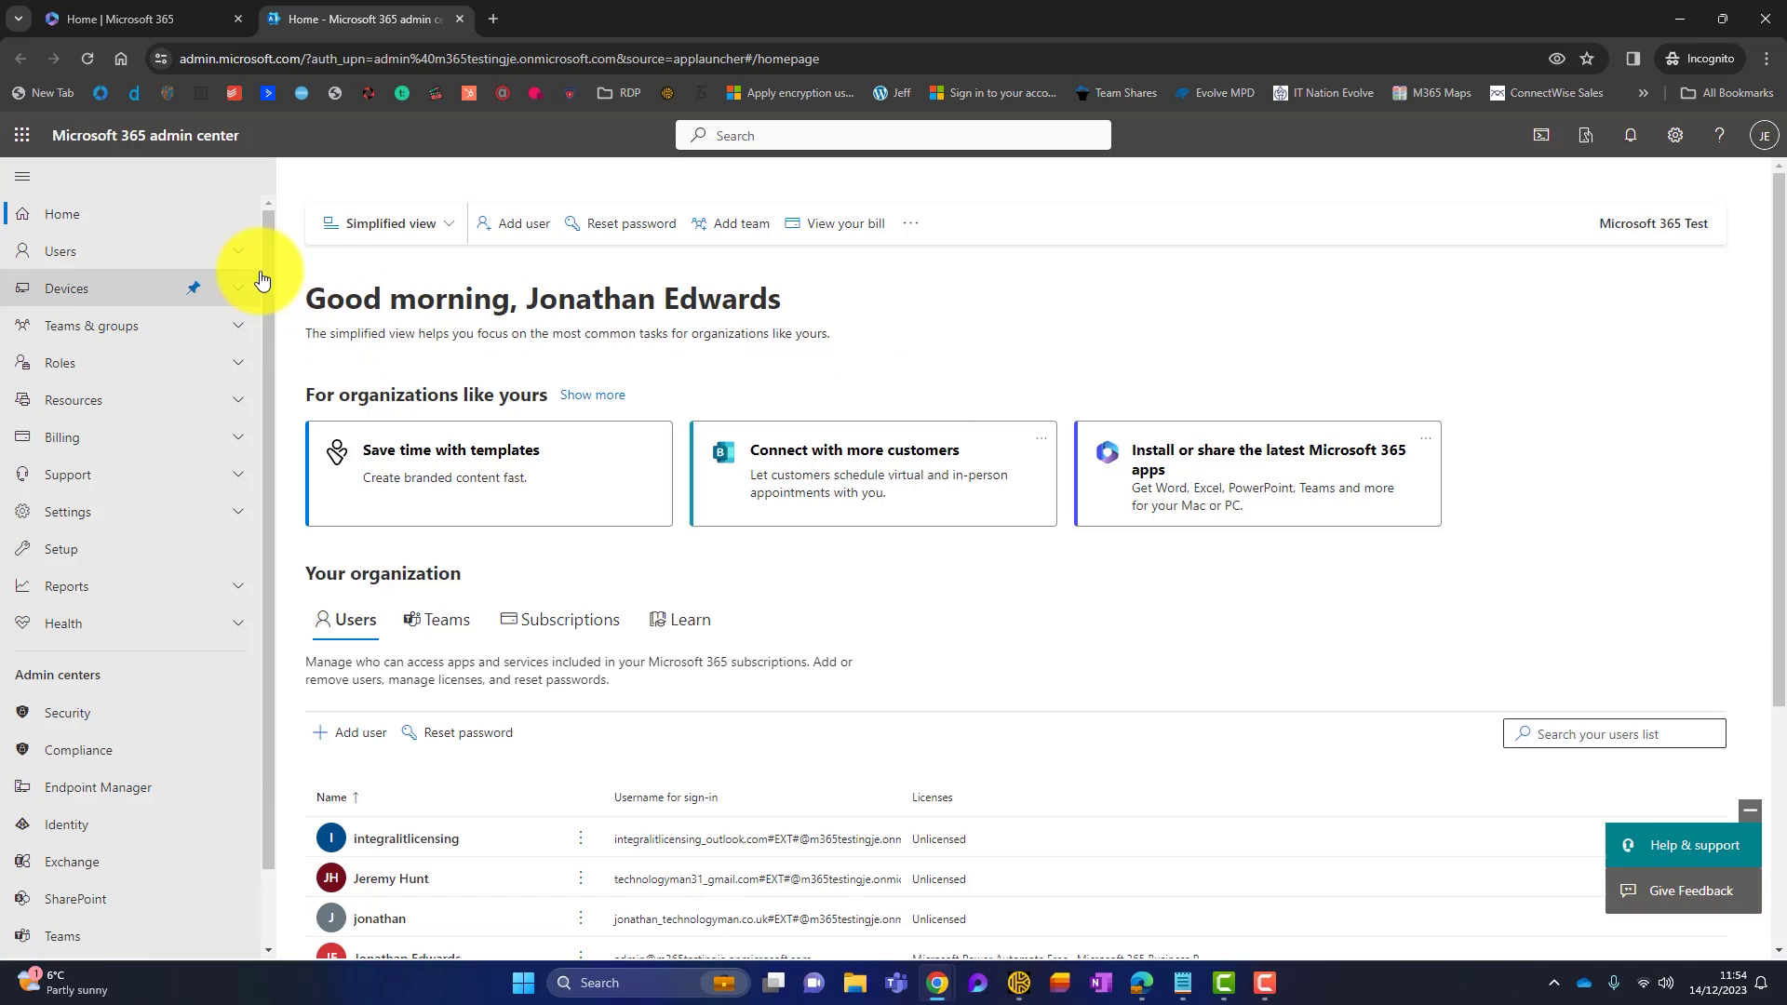
{"action": "left_click", "coordinate": [238, 255]}
{"action": "left_click", "coordinate": [172, 284]}
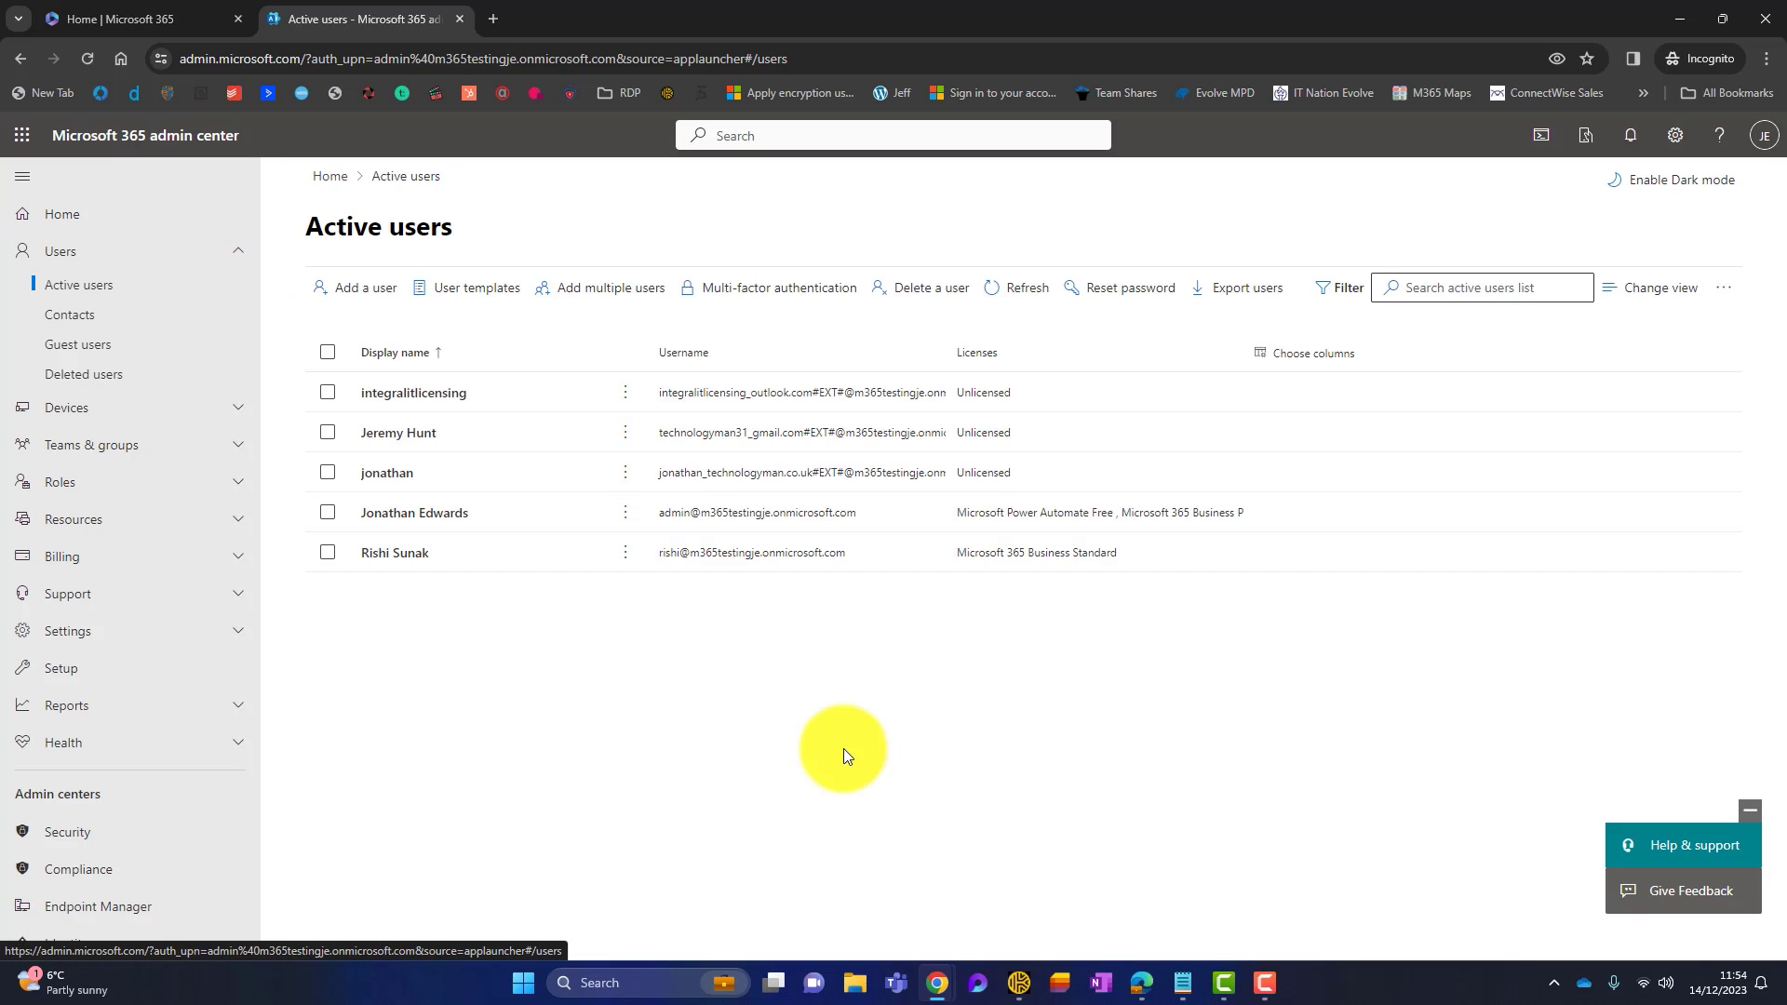
On the multi-factor authentication page, enable MFA for the last user in the list.
{"action": "left_click", "coordinate": [771, 296]}
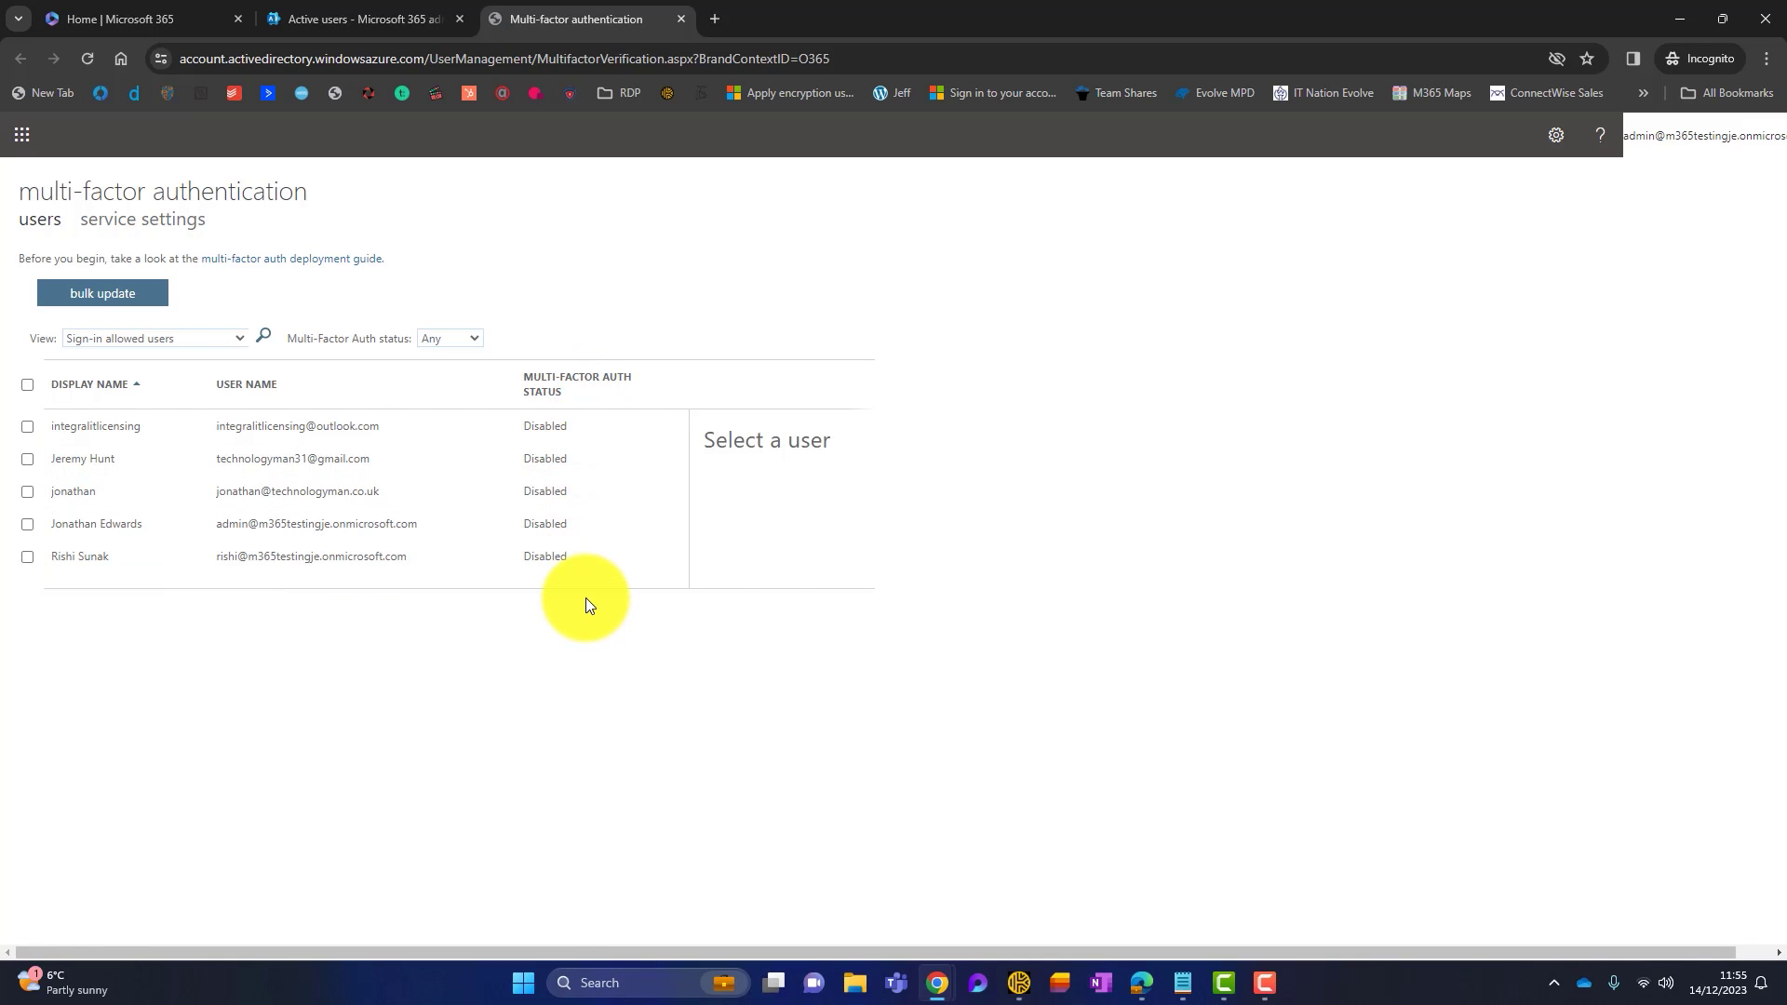
{"action": "left_click", "coordinate": [27, 556]}
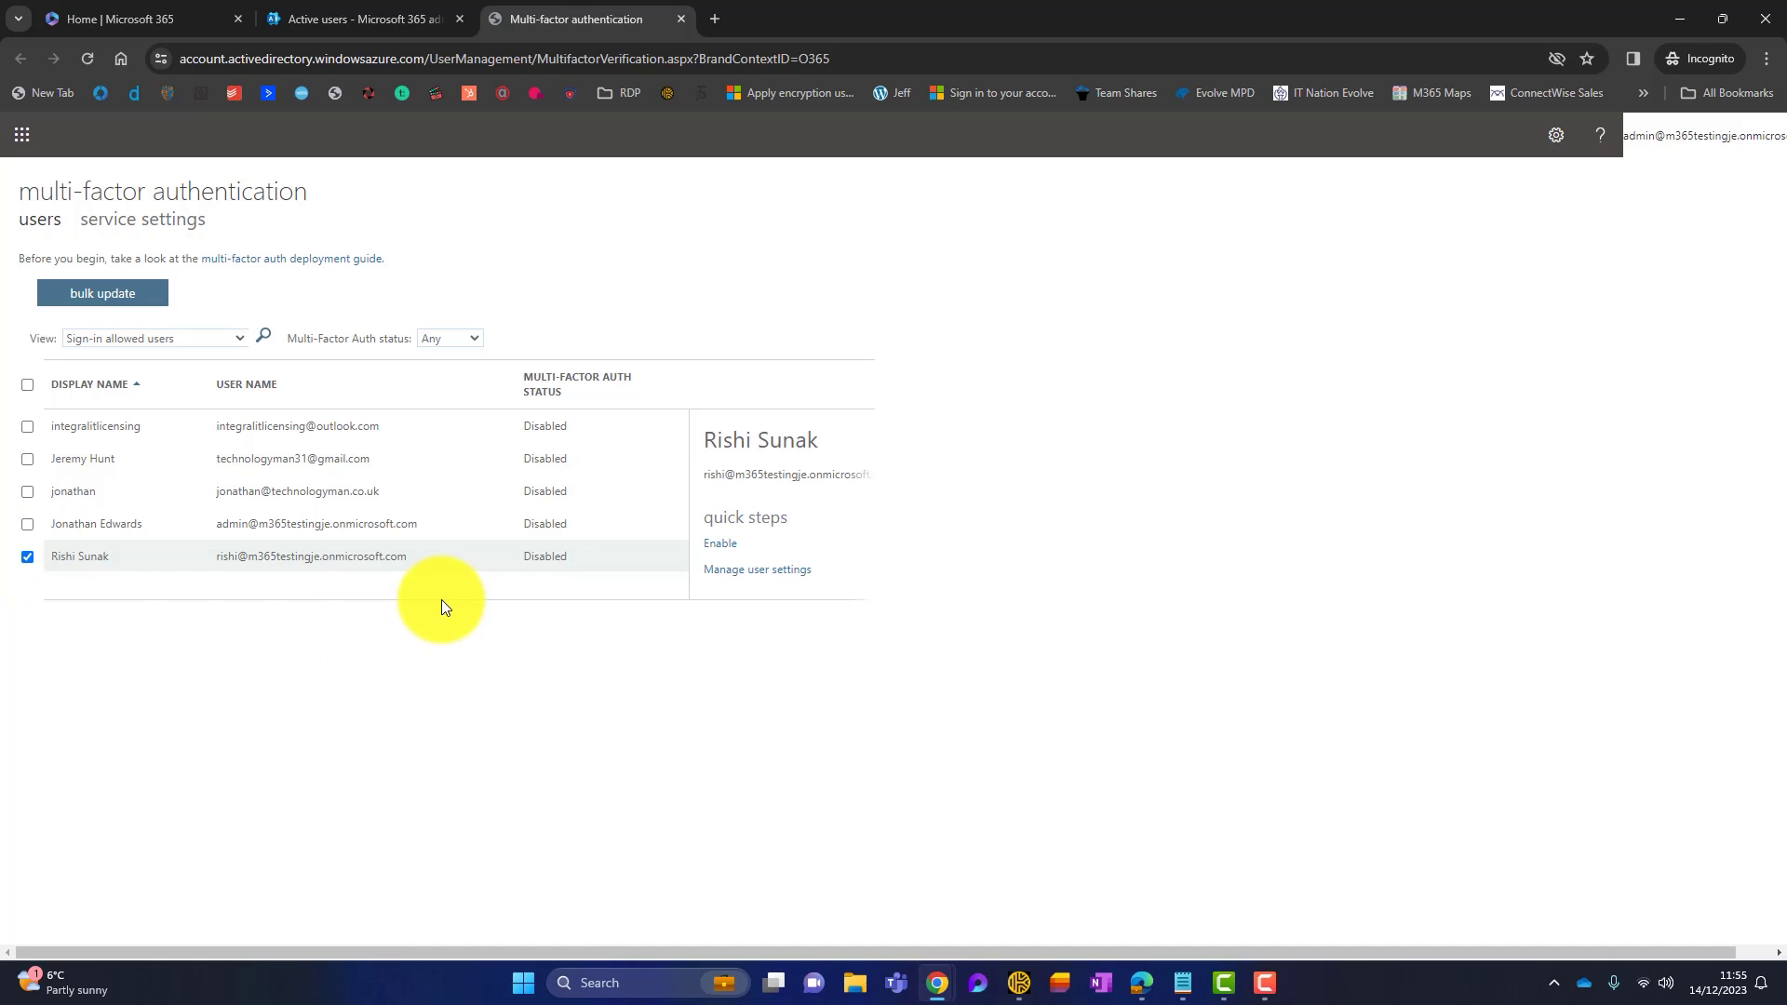
{"action": "left_click", "coordinate": [719, 547]}
{"action": "left_click", "coordinate": [997, 627]}
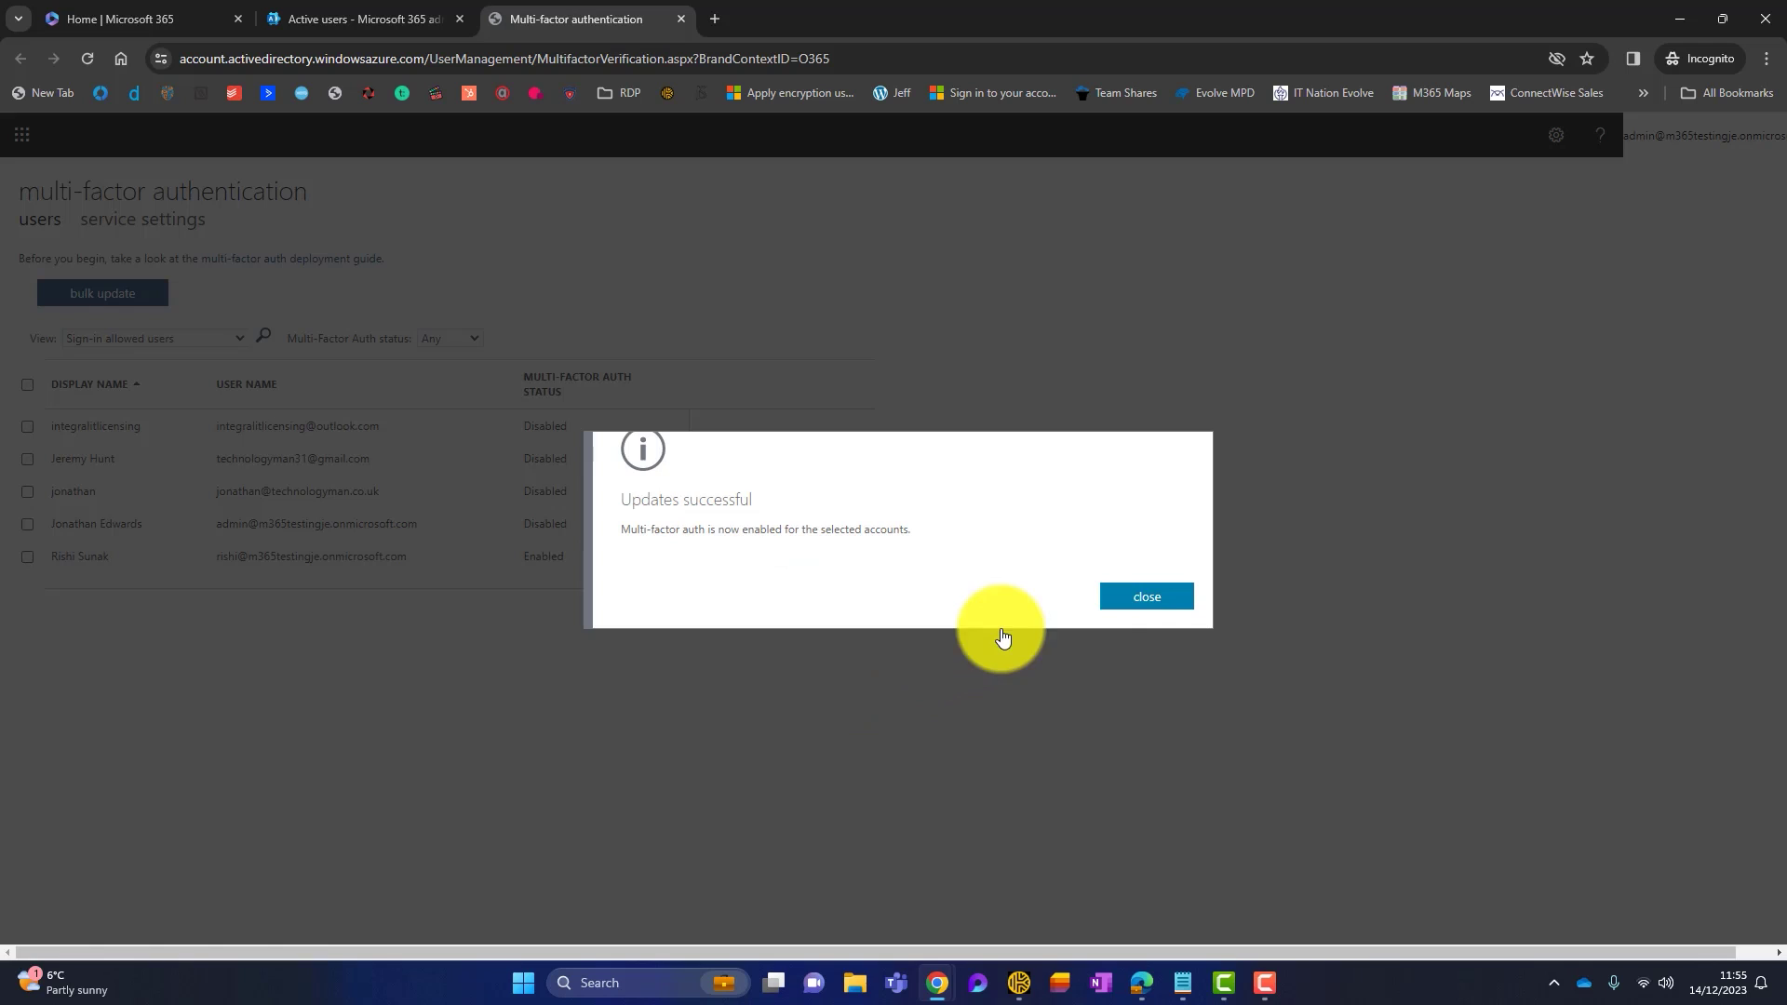
{"action": "left_click", "coordinate": [1137, 596]}
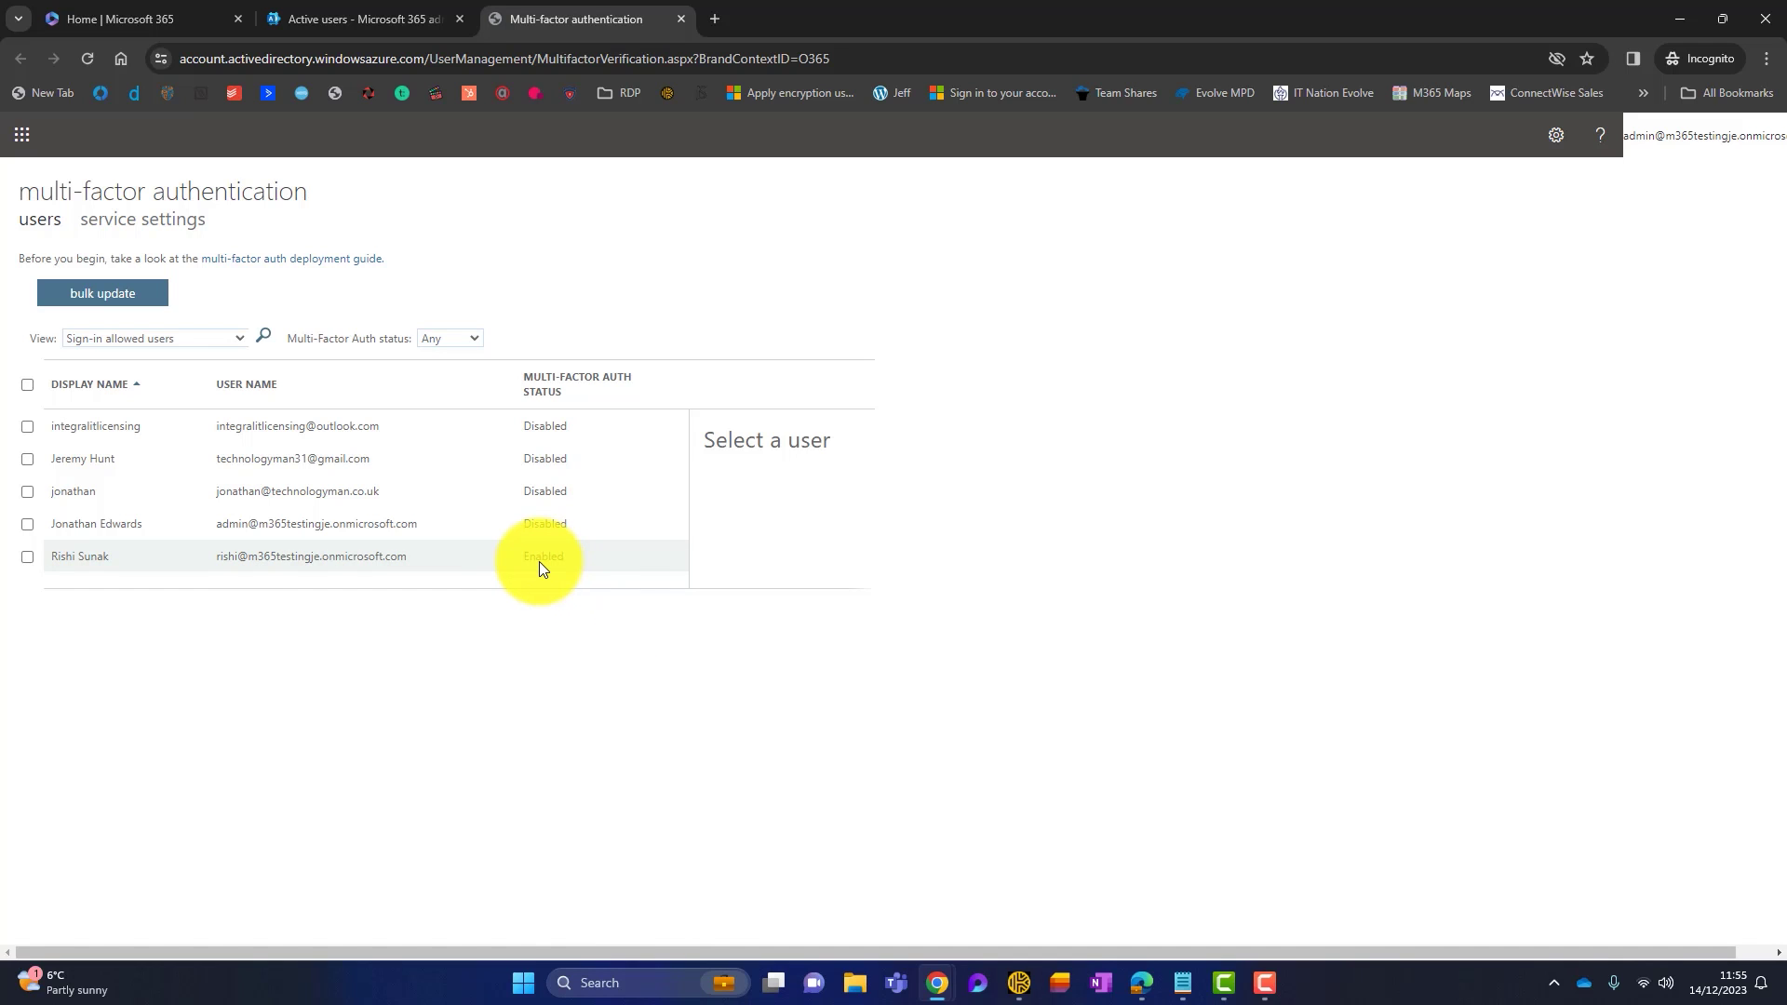
Select the last user and view its MFA user settings without saving.
{"action": "left_click", "coordinate": [27, 556]}
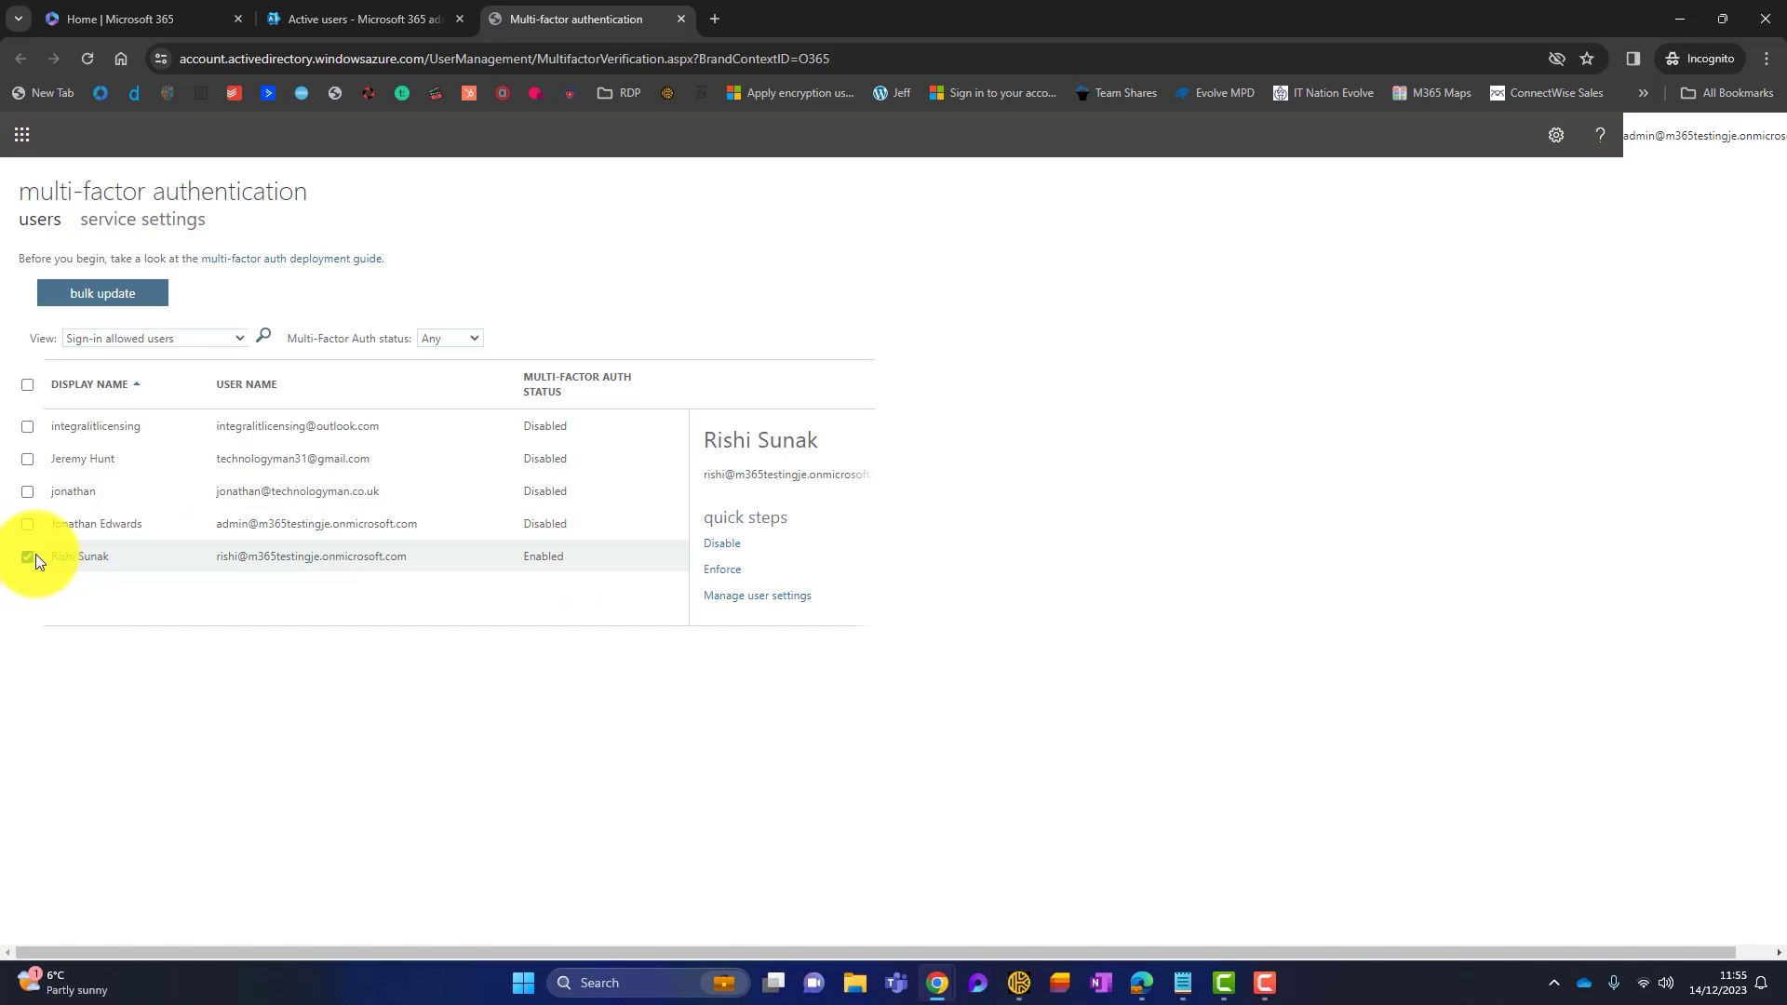
{"action": "left_click", "coordinate": [725, 570]}
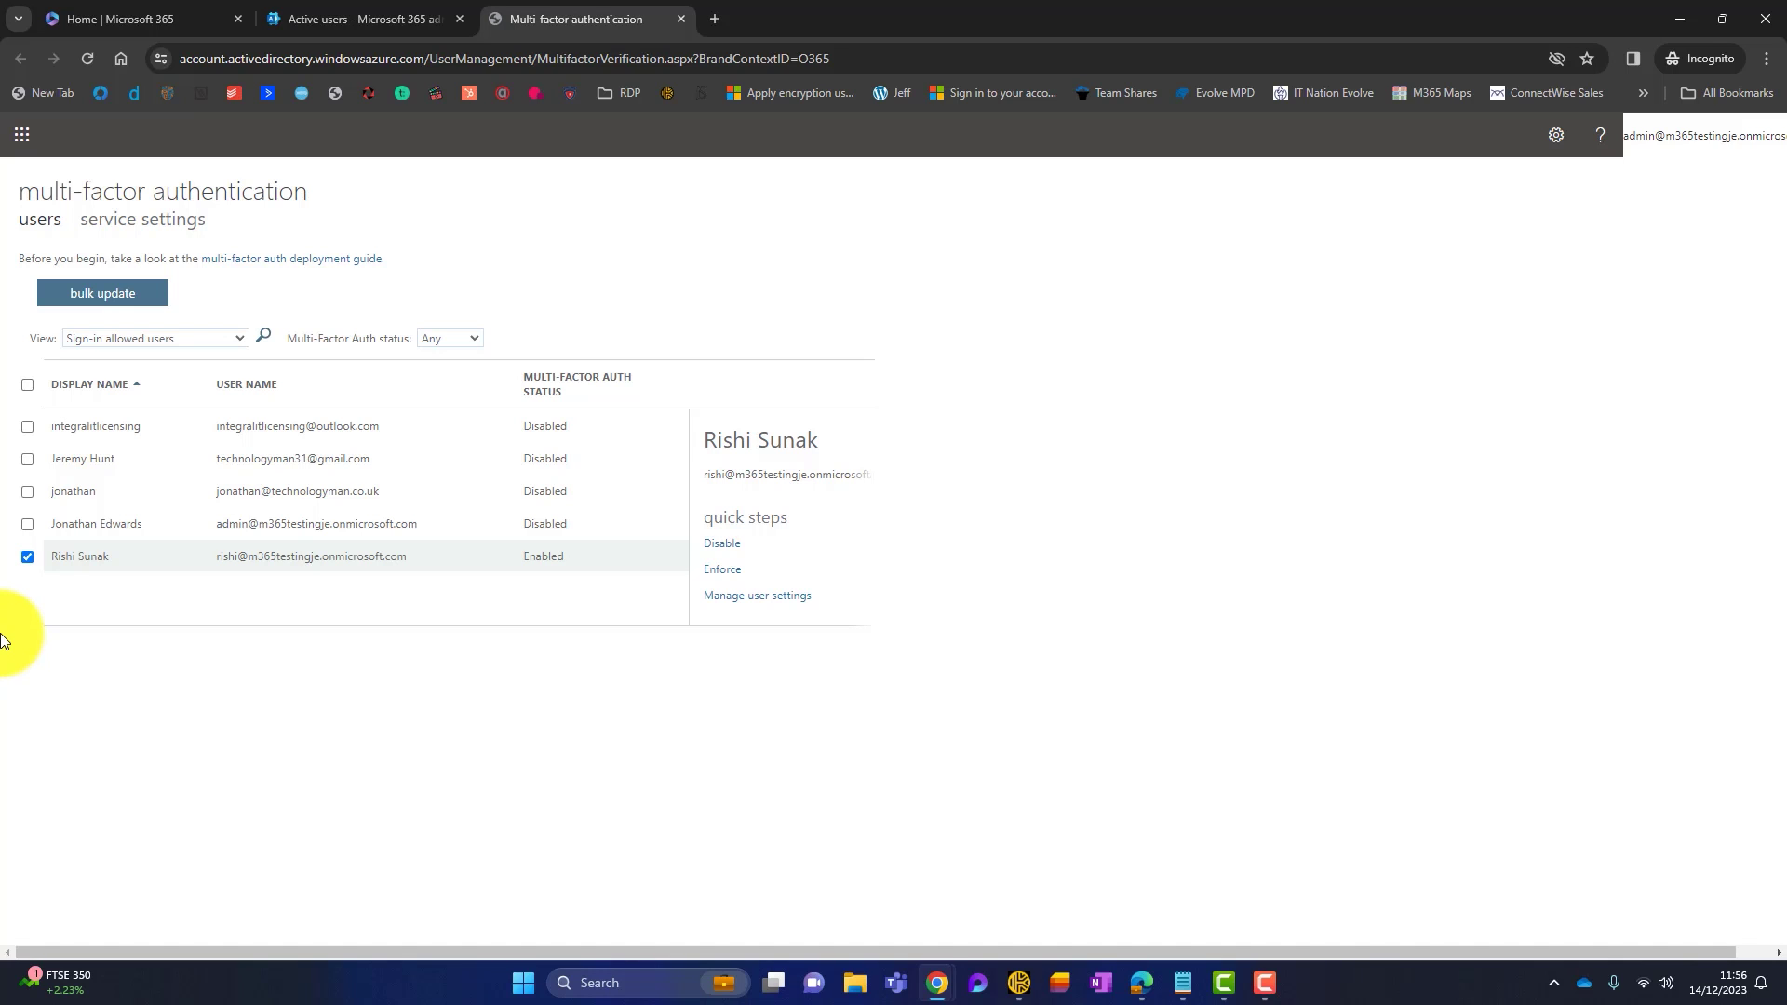
{"action": "left_click", "coordinate": [732, 599]}
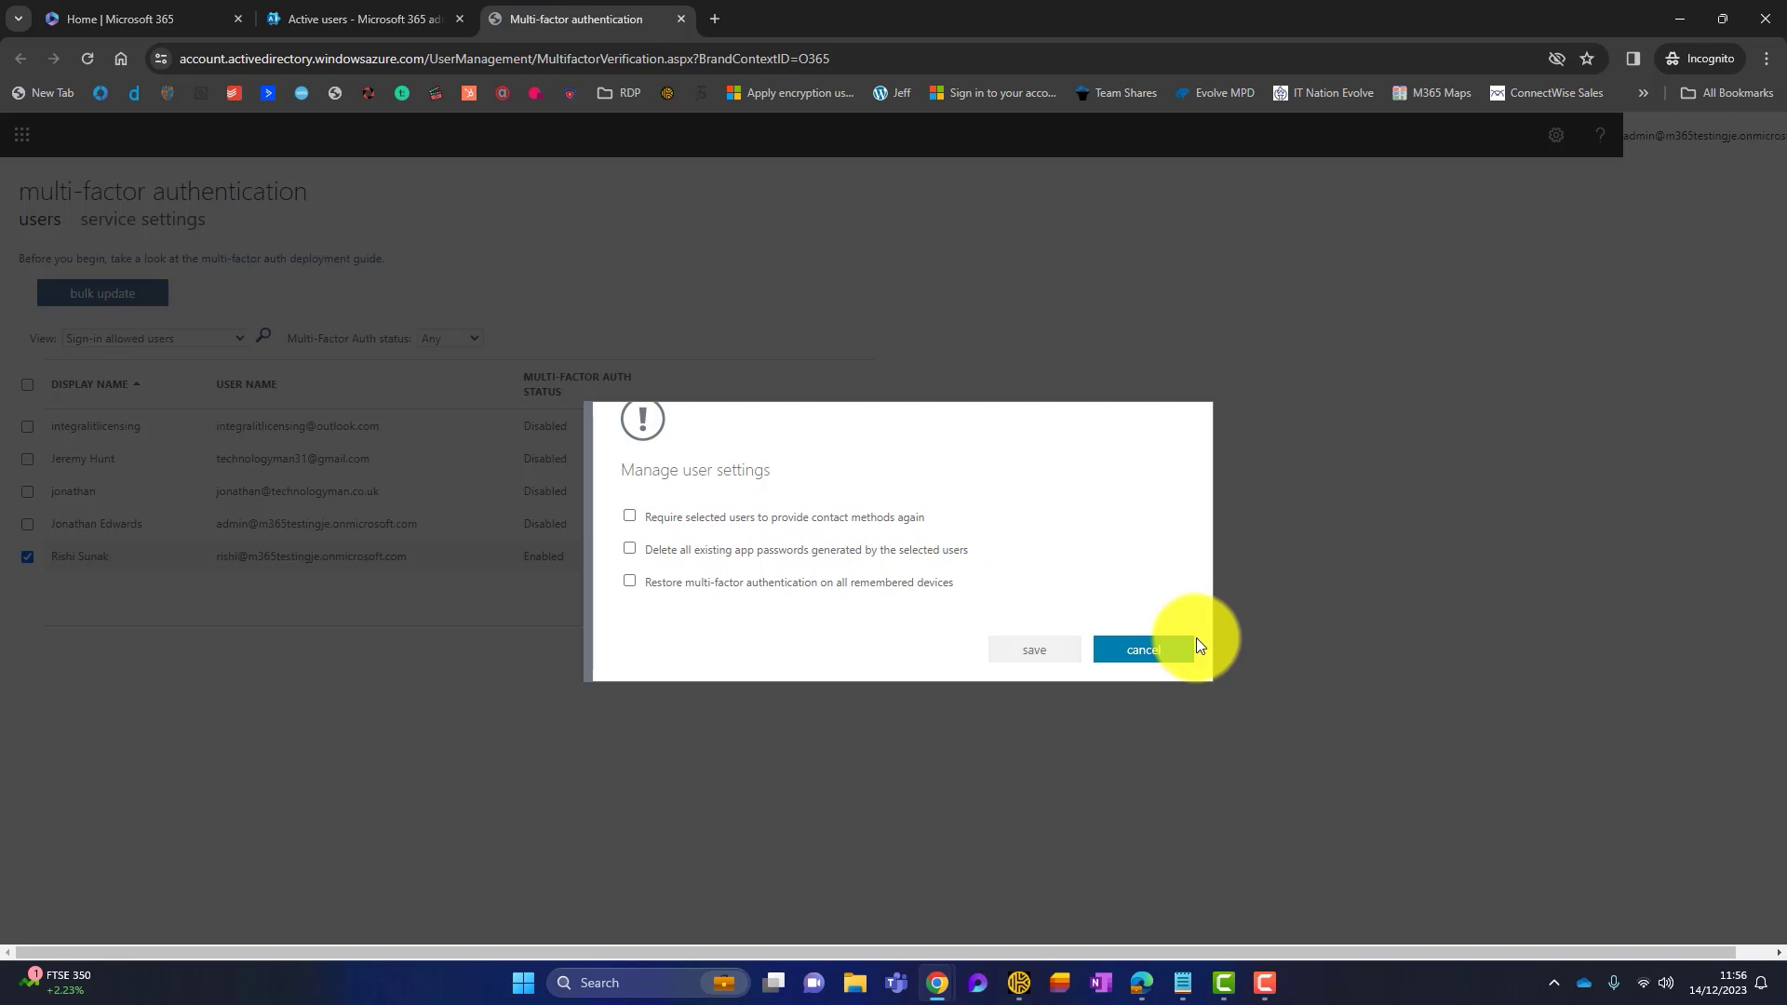
{"action": "left_click", "coordinate": [1135, 650]}
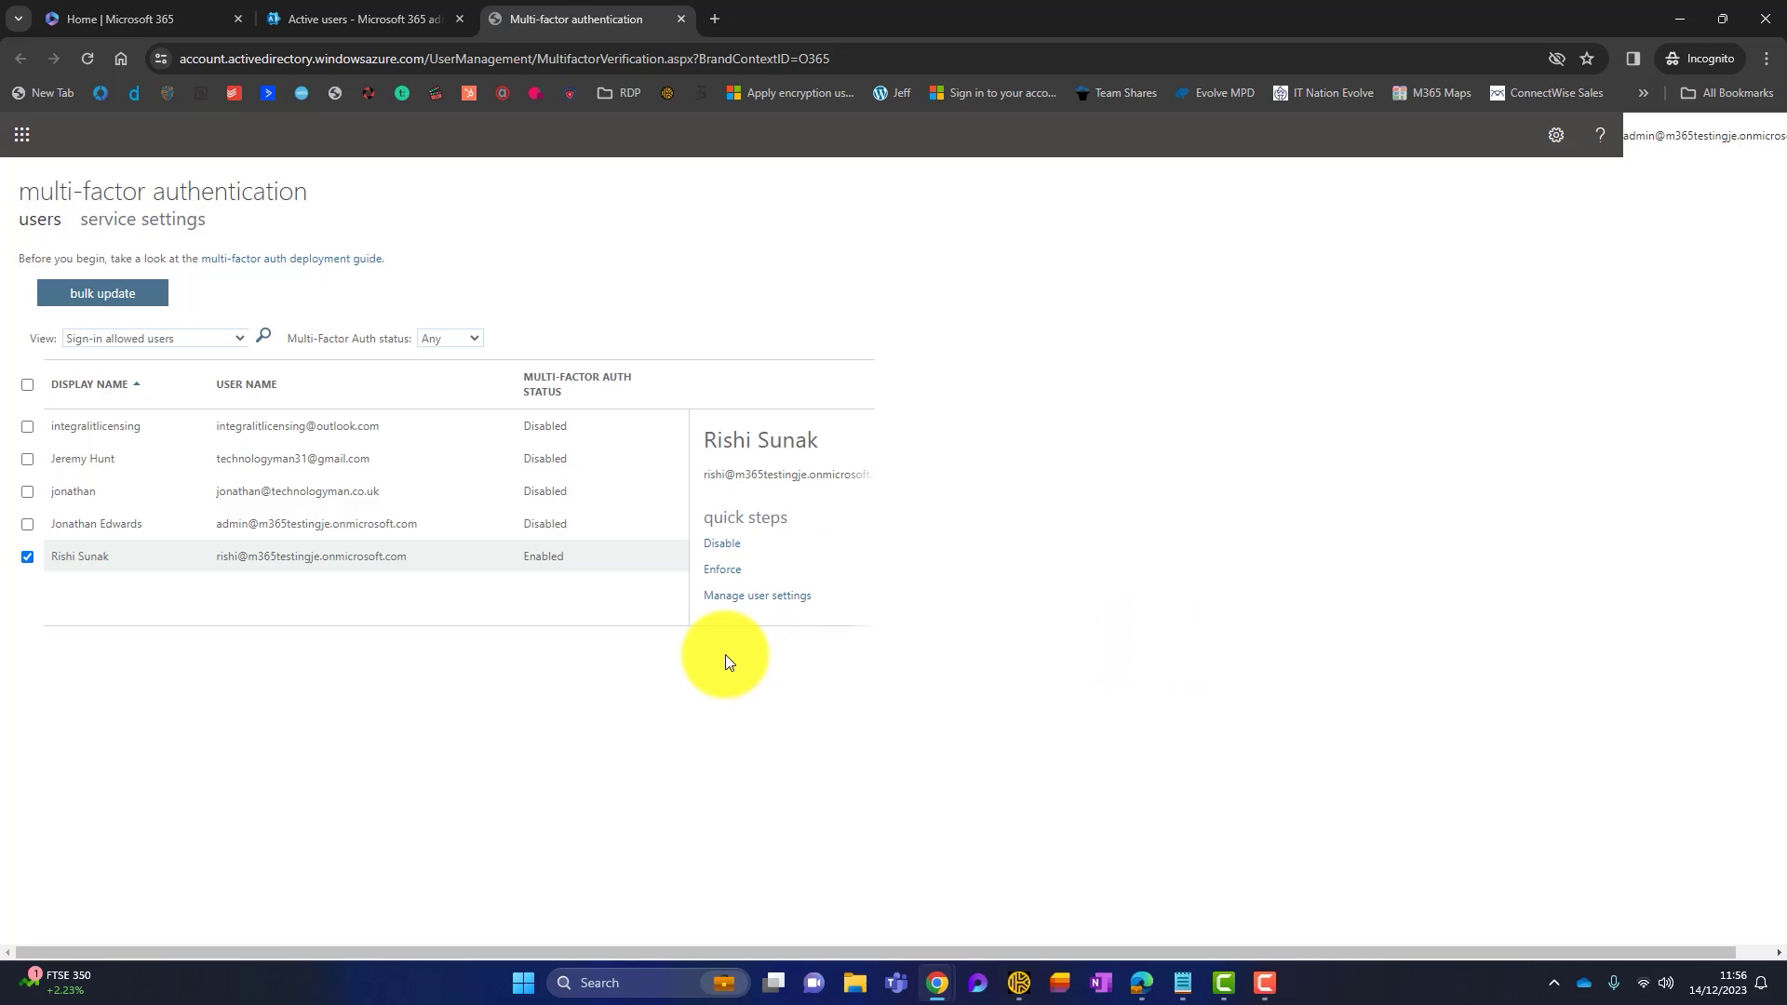
Disable multi-factor authentication for that user and confirm.
{"action": "left_click", "coordinate": [731, 545]}
{"action": "left_click", "coordinate": [1047, 603]}
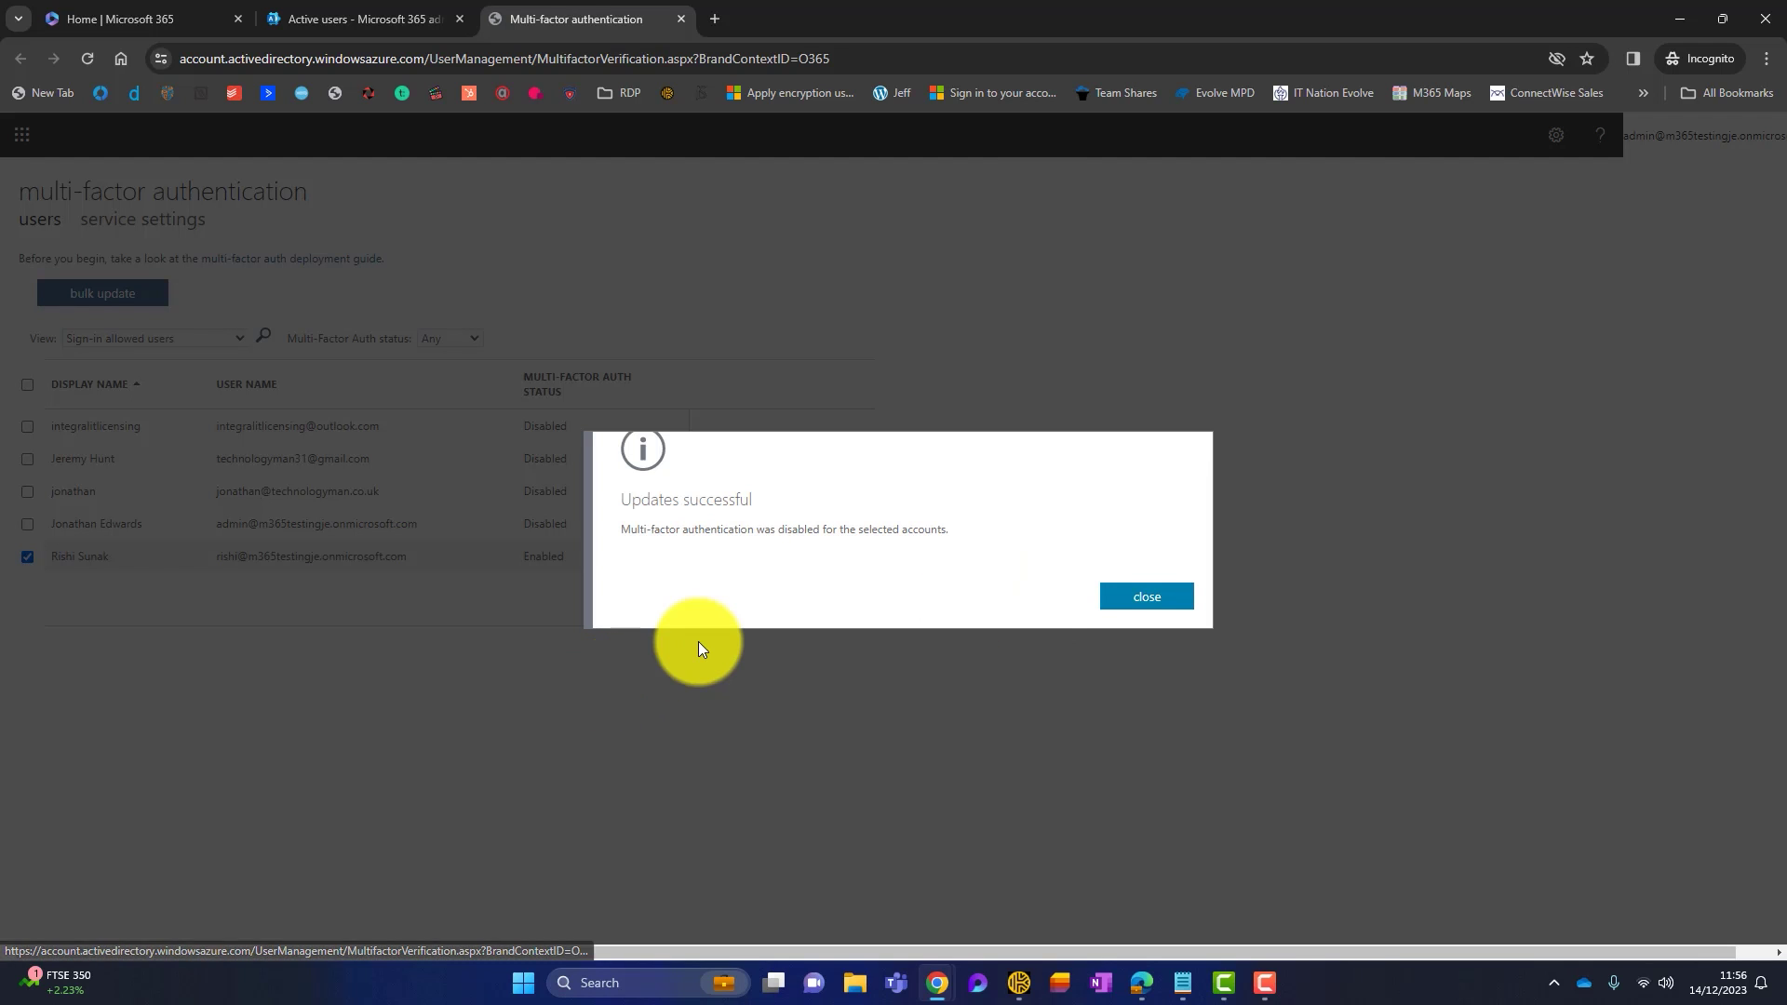
{"action": "left_click", "coordinate": [1138, 604]}
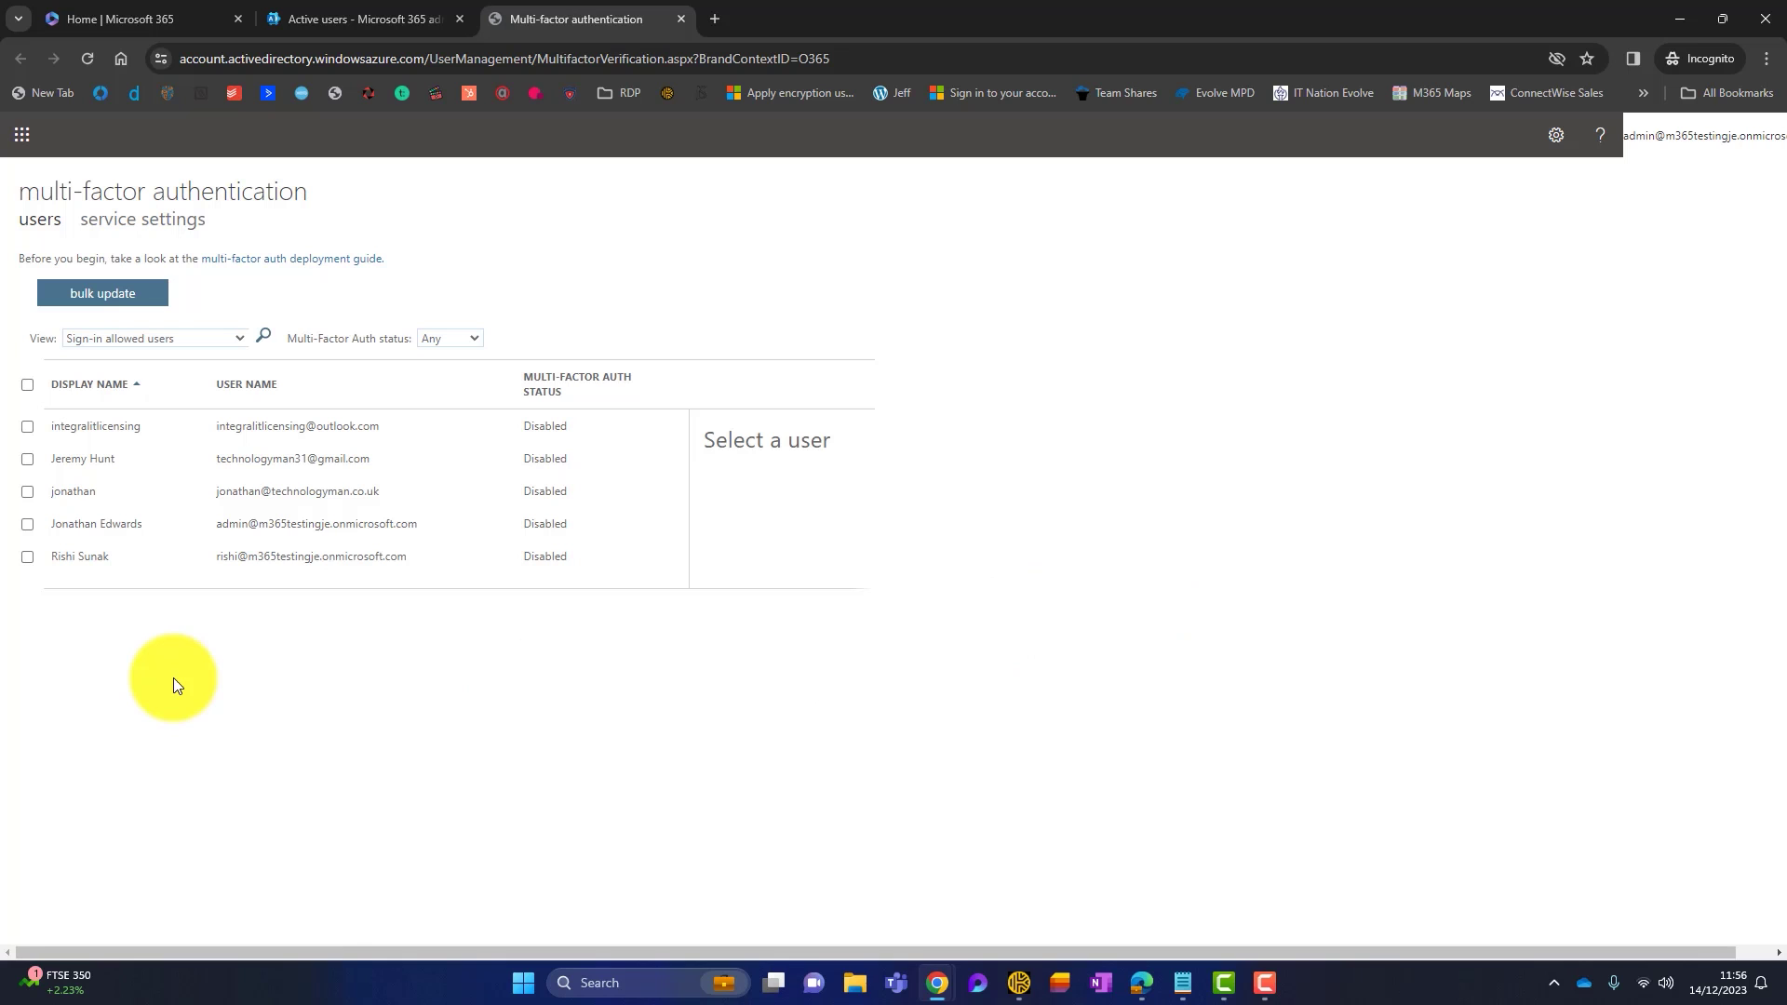
Look through the MFA service settings, then return to the users tab showing every user Disabled.
{"action": "left_click", "coordinate": [131, 232]}
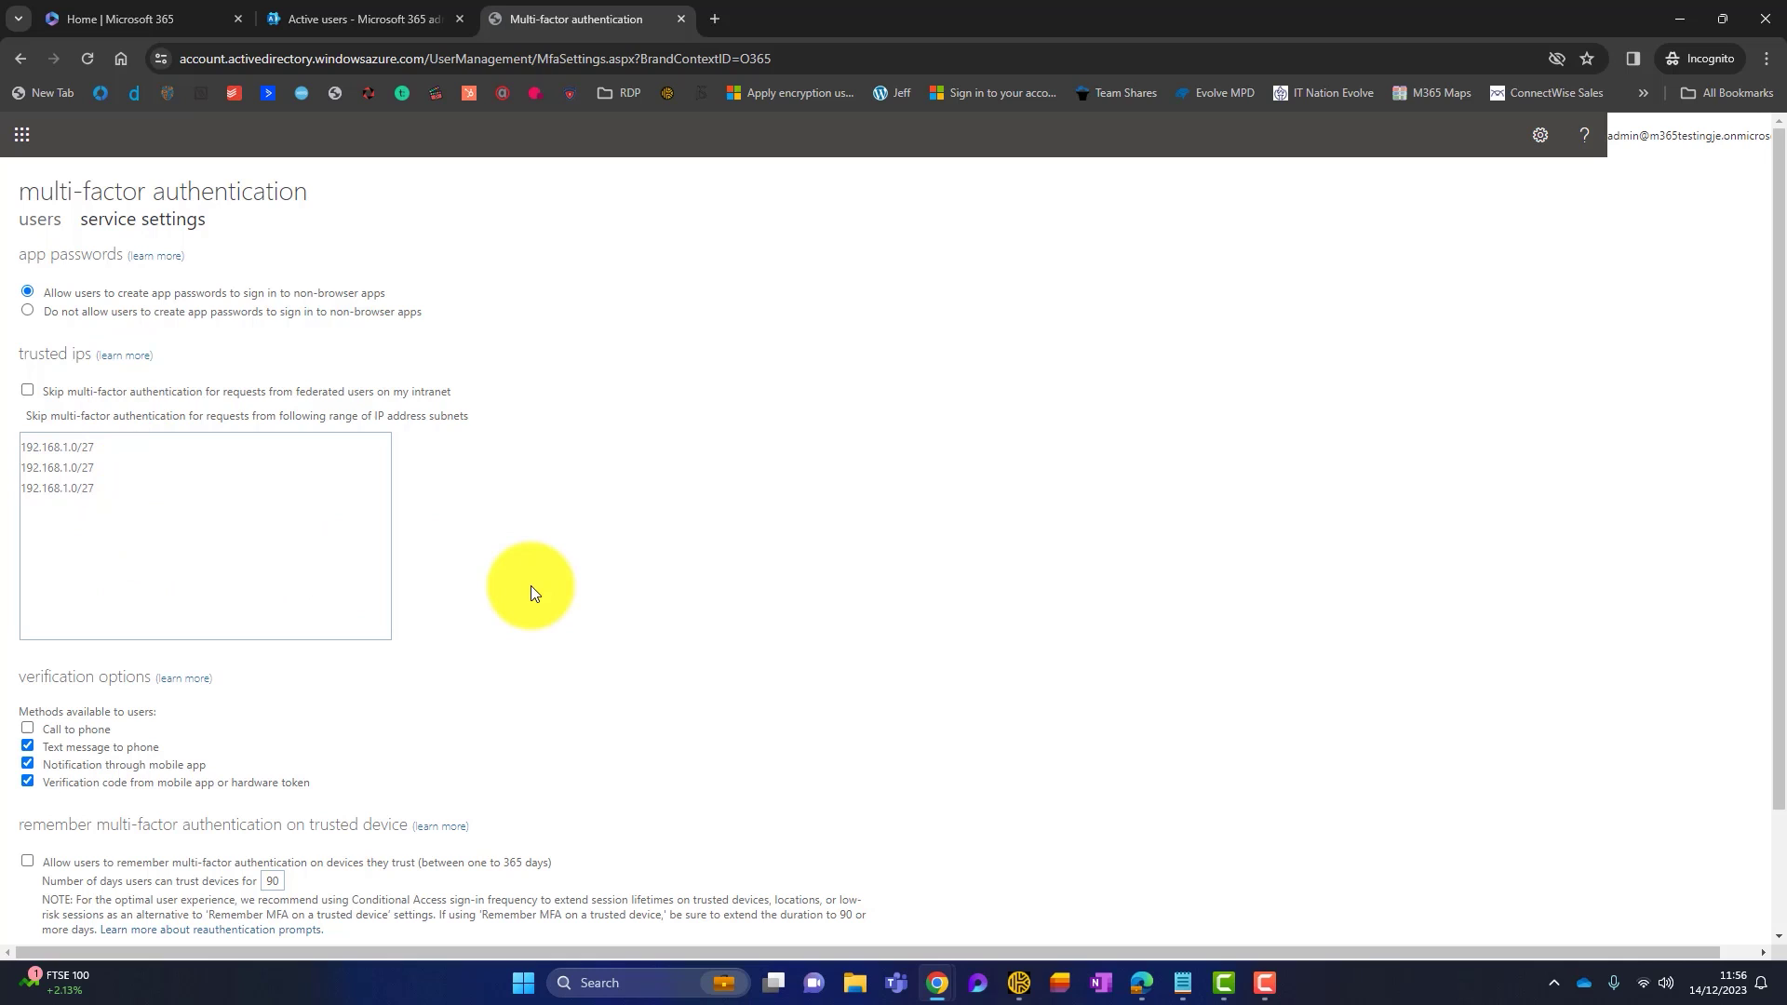
{"action": "scroll", "coordinate": [530, 593], "scroll_direction": "down", "scroll_amount": 1}
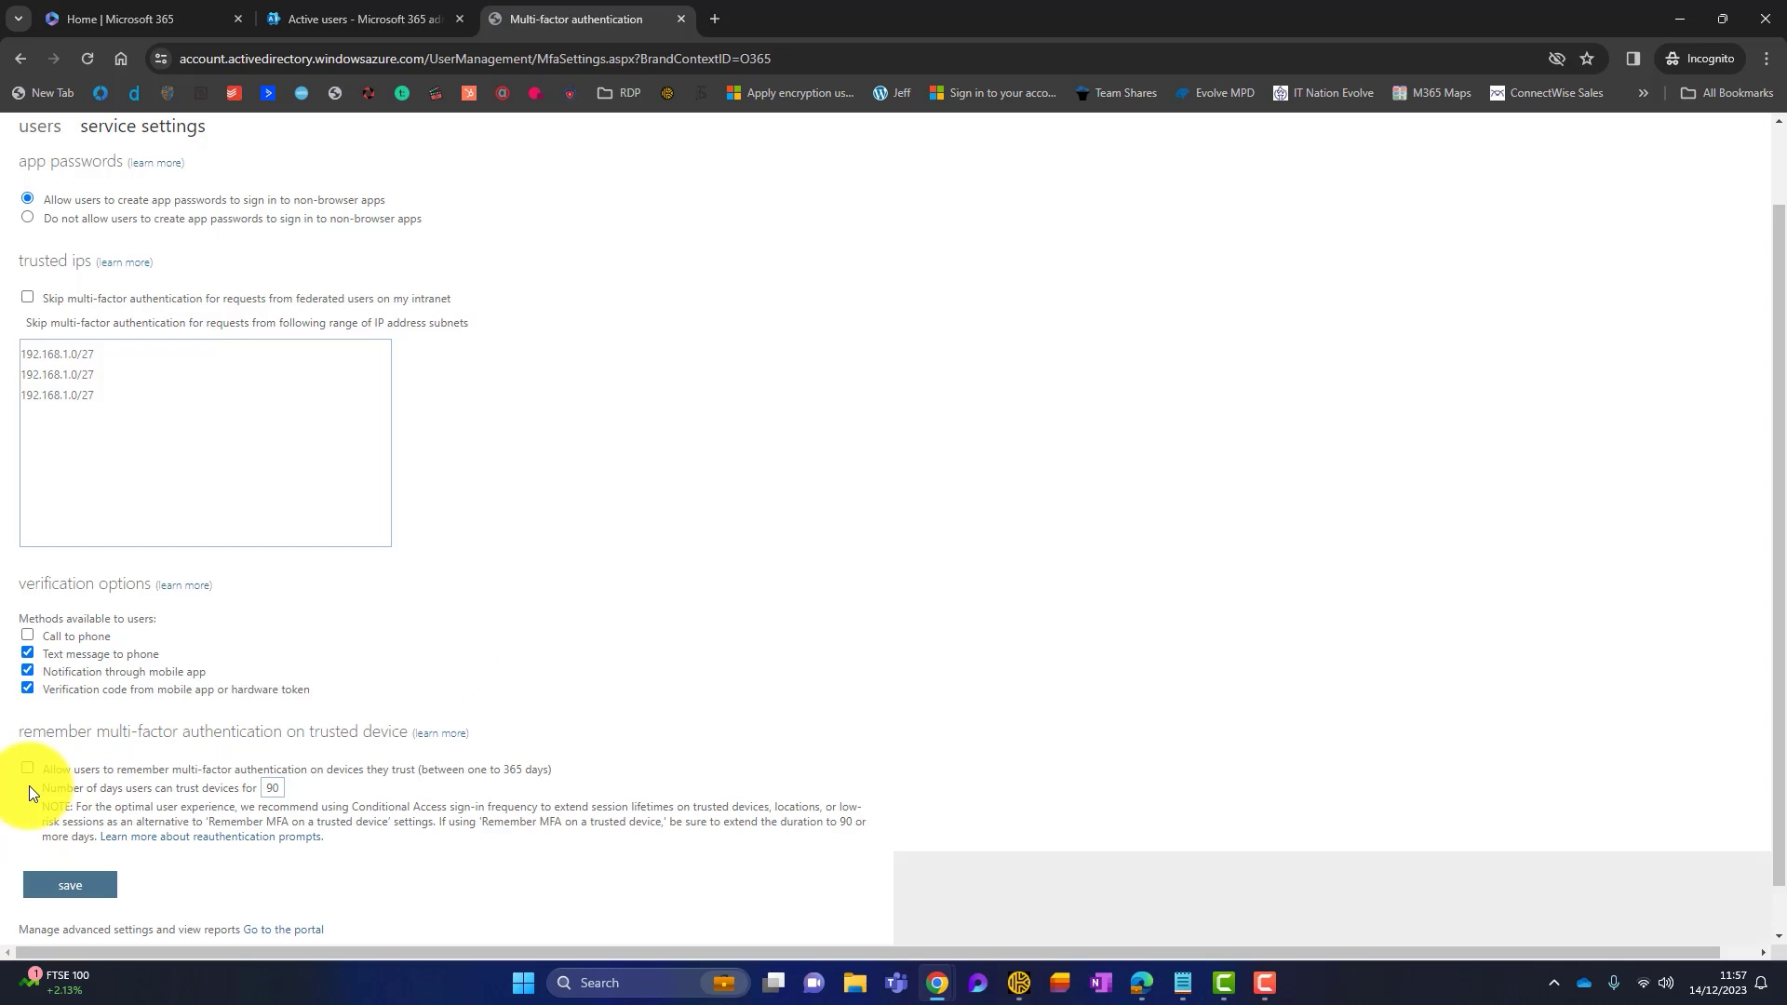
{"action": "scroll", "coordinate": [404, 592], "scroll_direction": "up", "scroll_amount": 1}
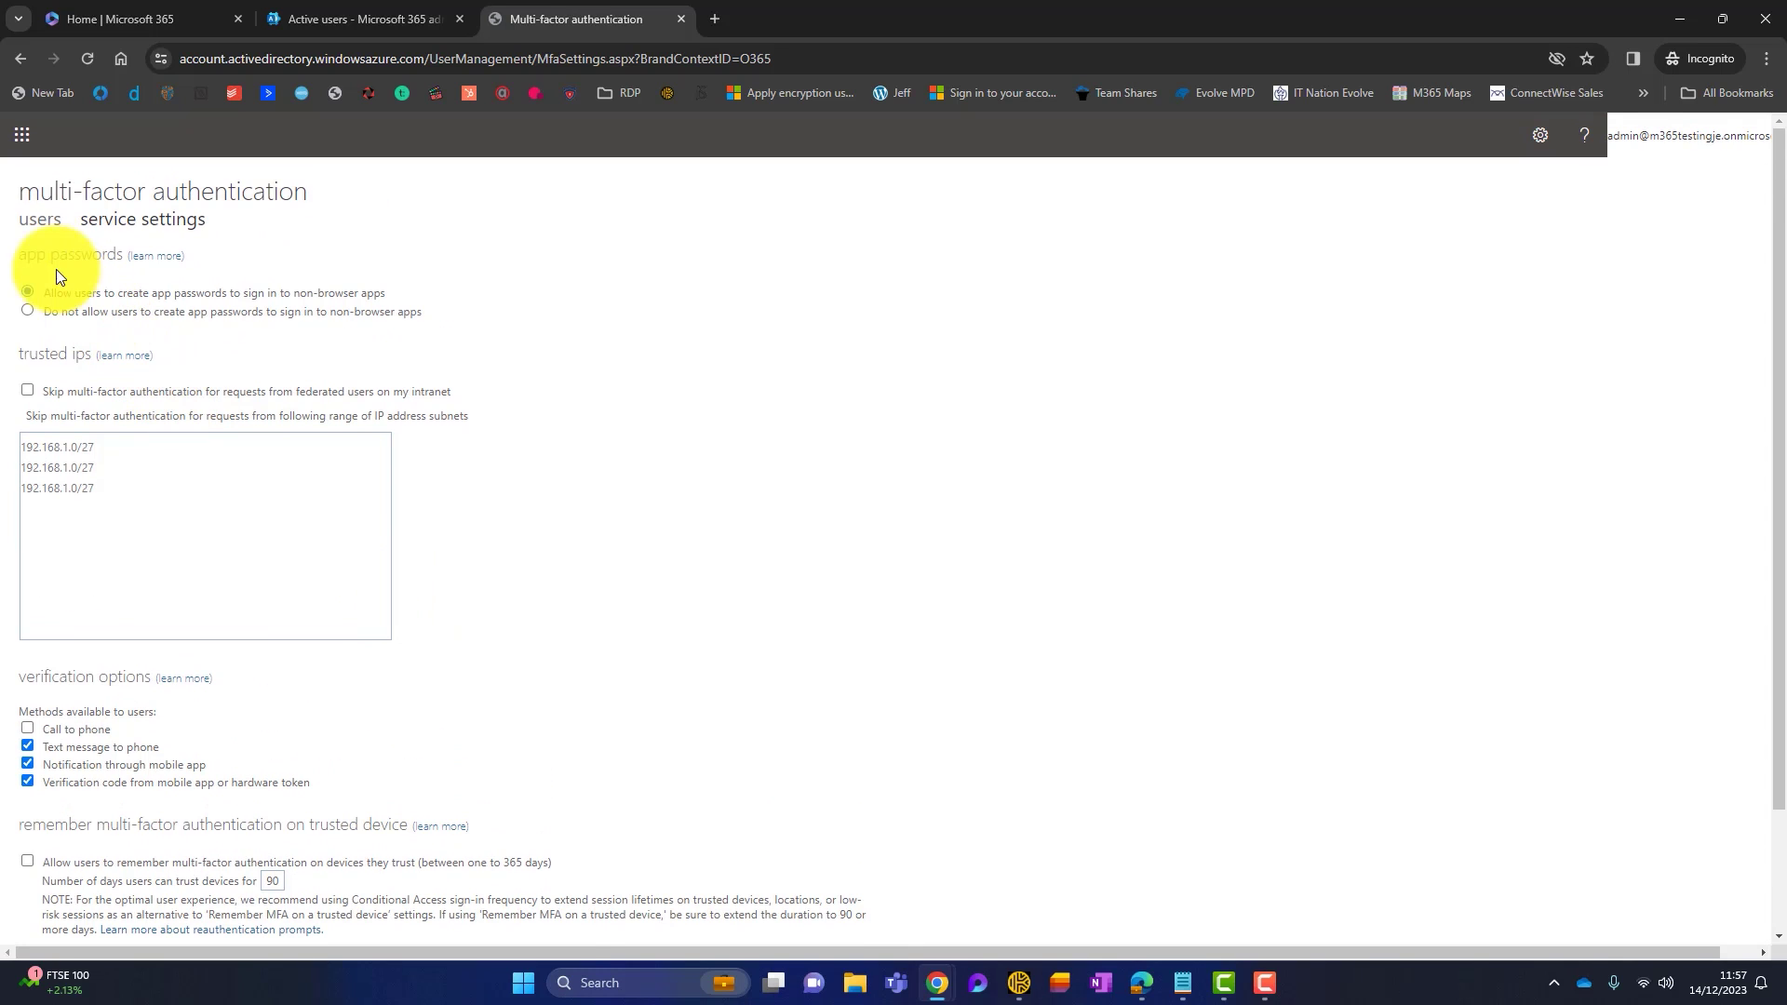
{"action": "left_click", "coordinate": [37, 220]}
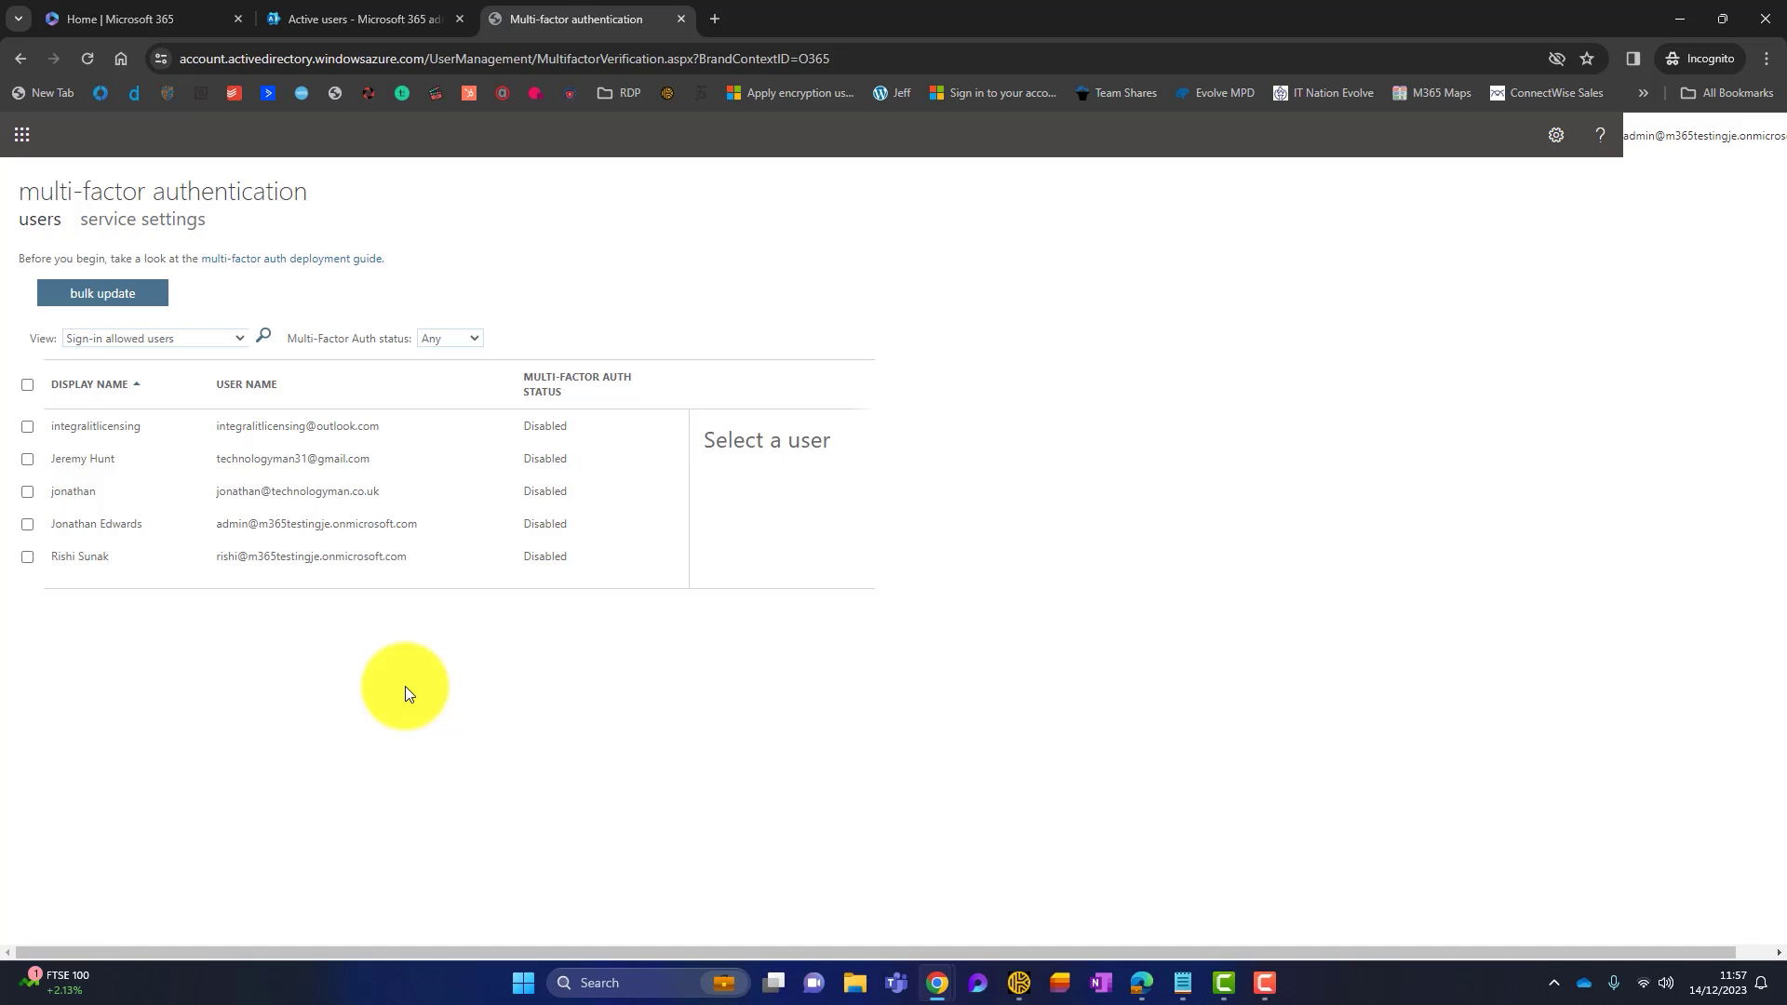
Close the legacy MFA page and review the security defaults section on the Entra tenant Properties tab.
{"action": "left_click", "coordinate": [682, 19]}
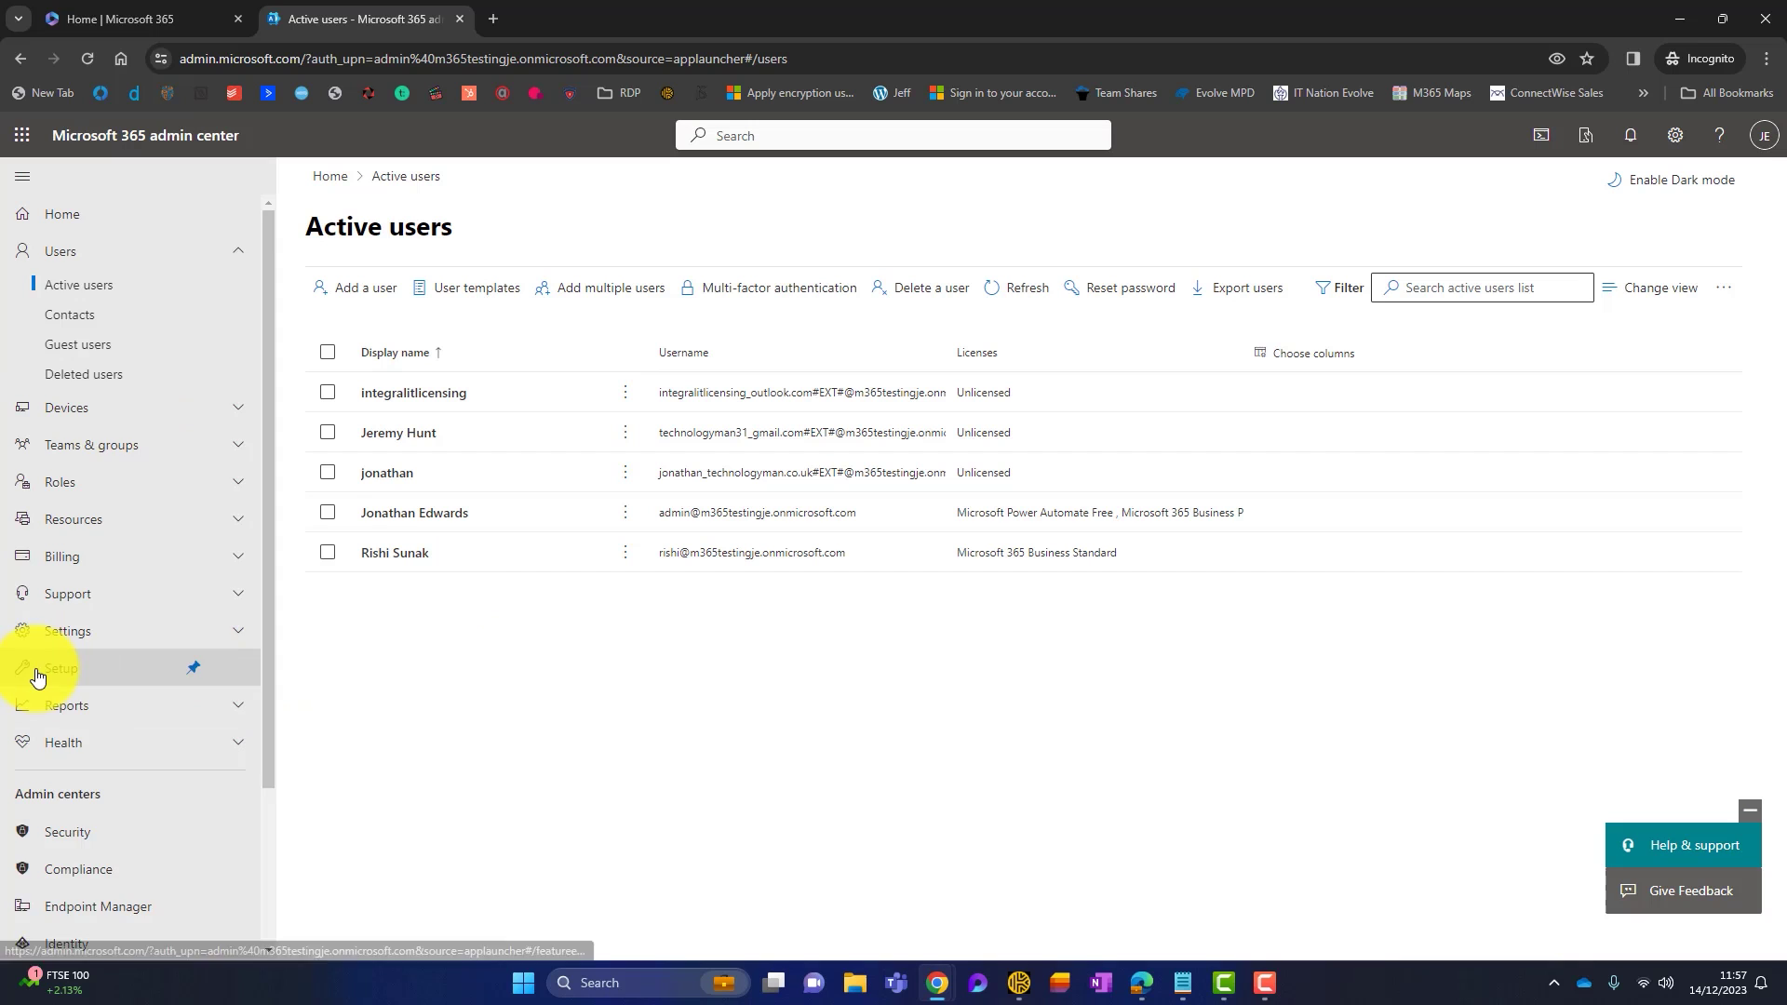
{"action": "scroll", "coordinate": [37, 675], "scroll_direction": "down", "scroll_amount": 2}
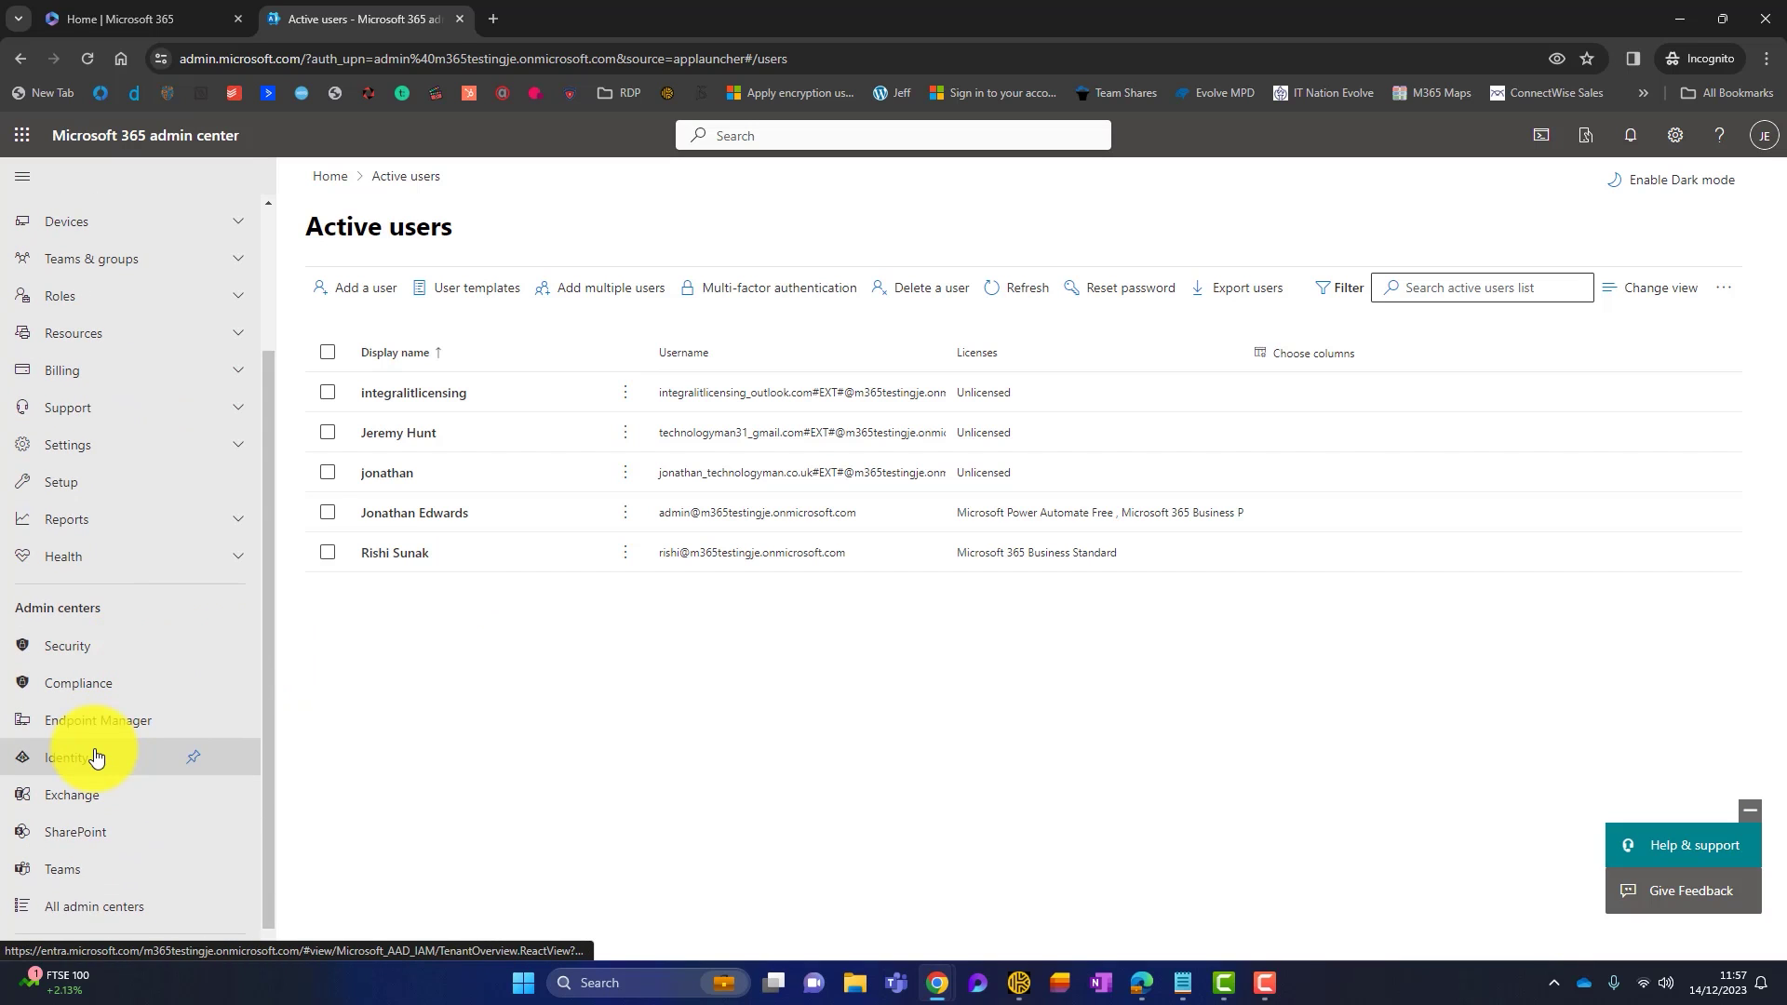
{"action": "left_click", "coordinate": [96, 756]}
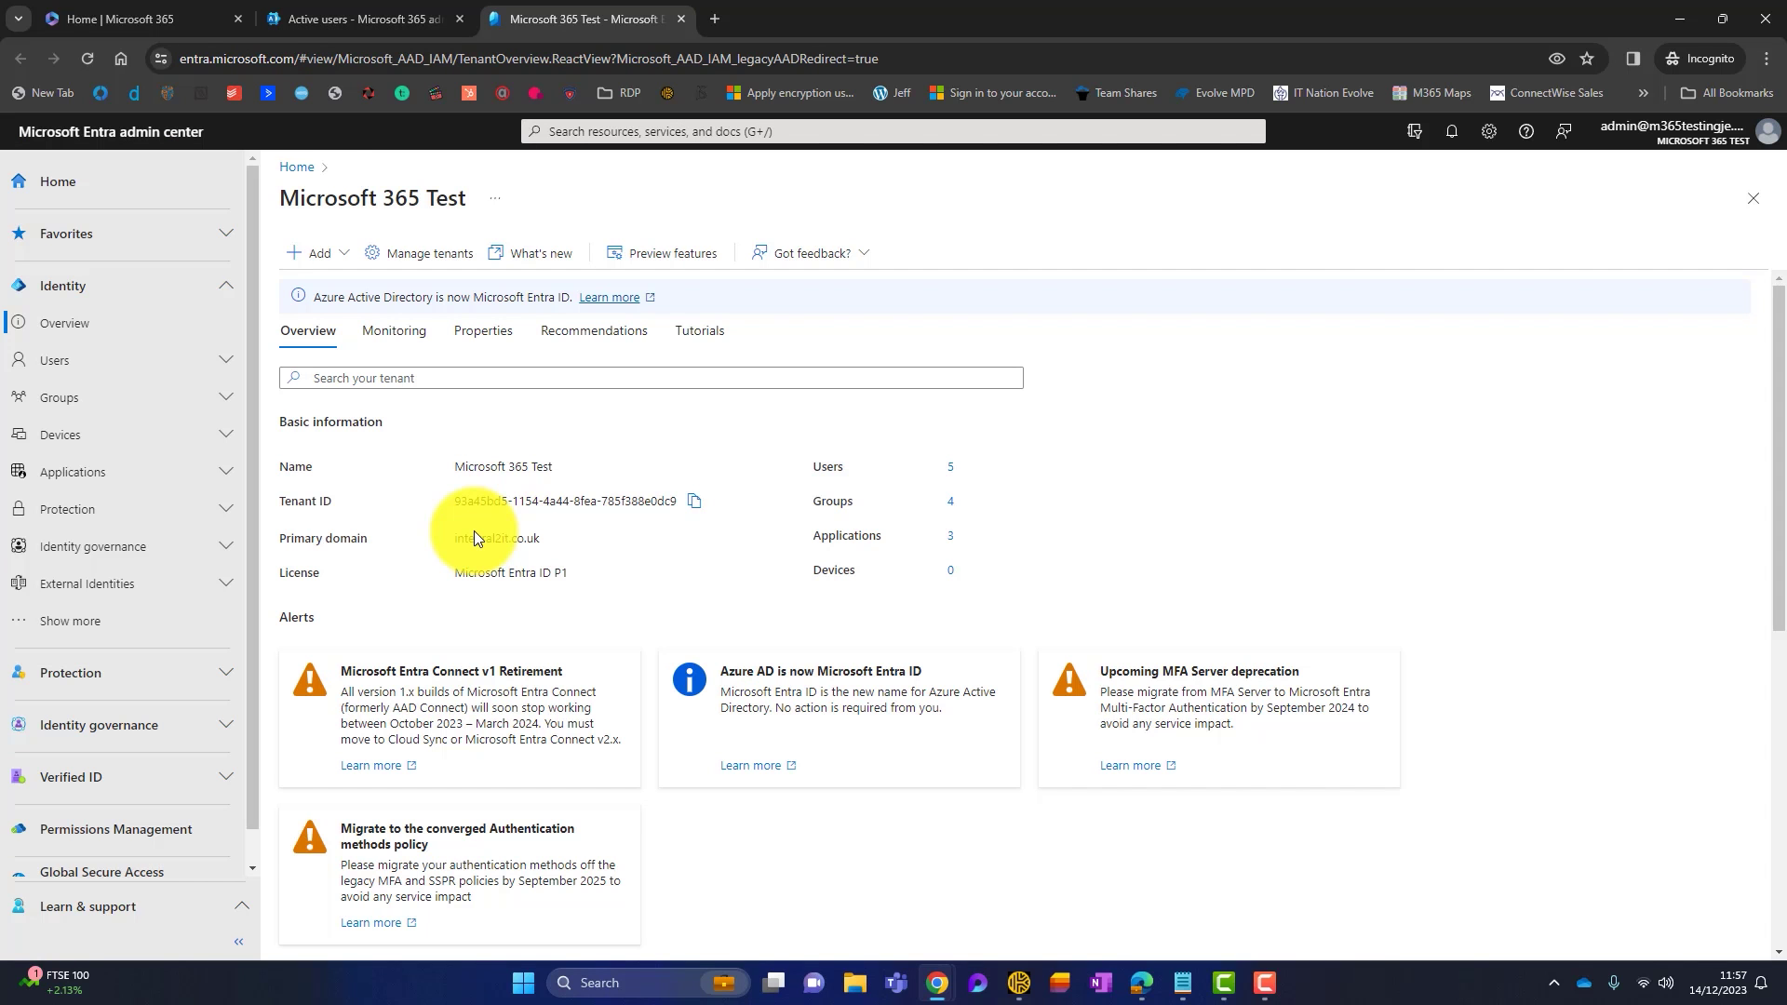
{"action": "left_click", "coordinate": [128, 326]}
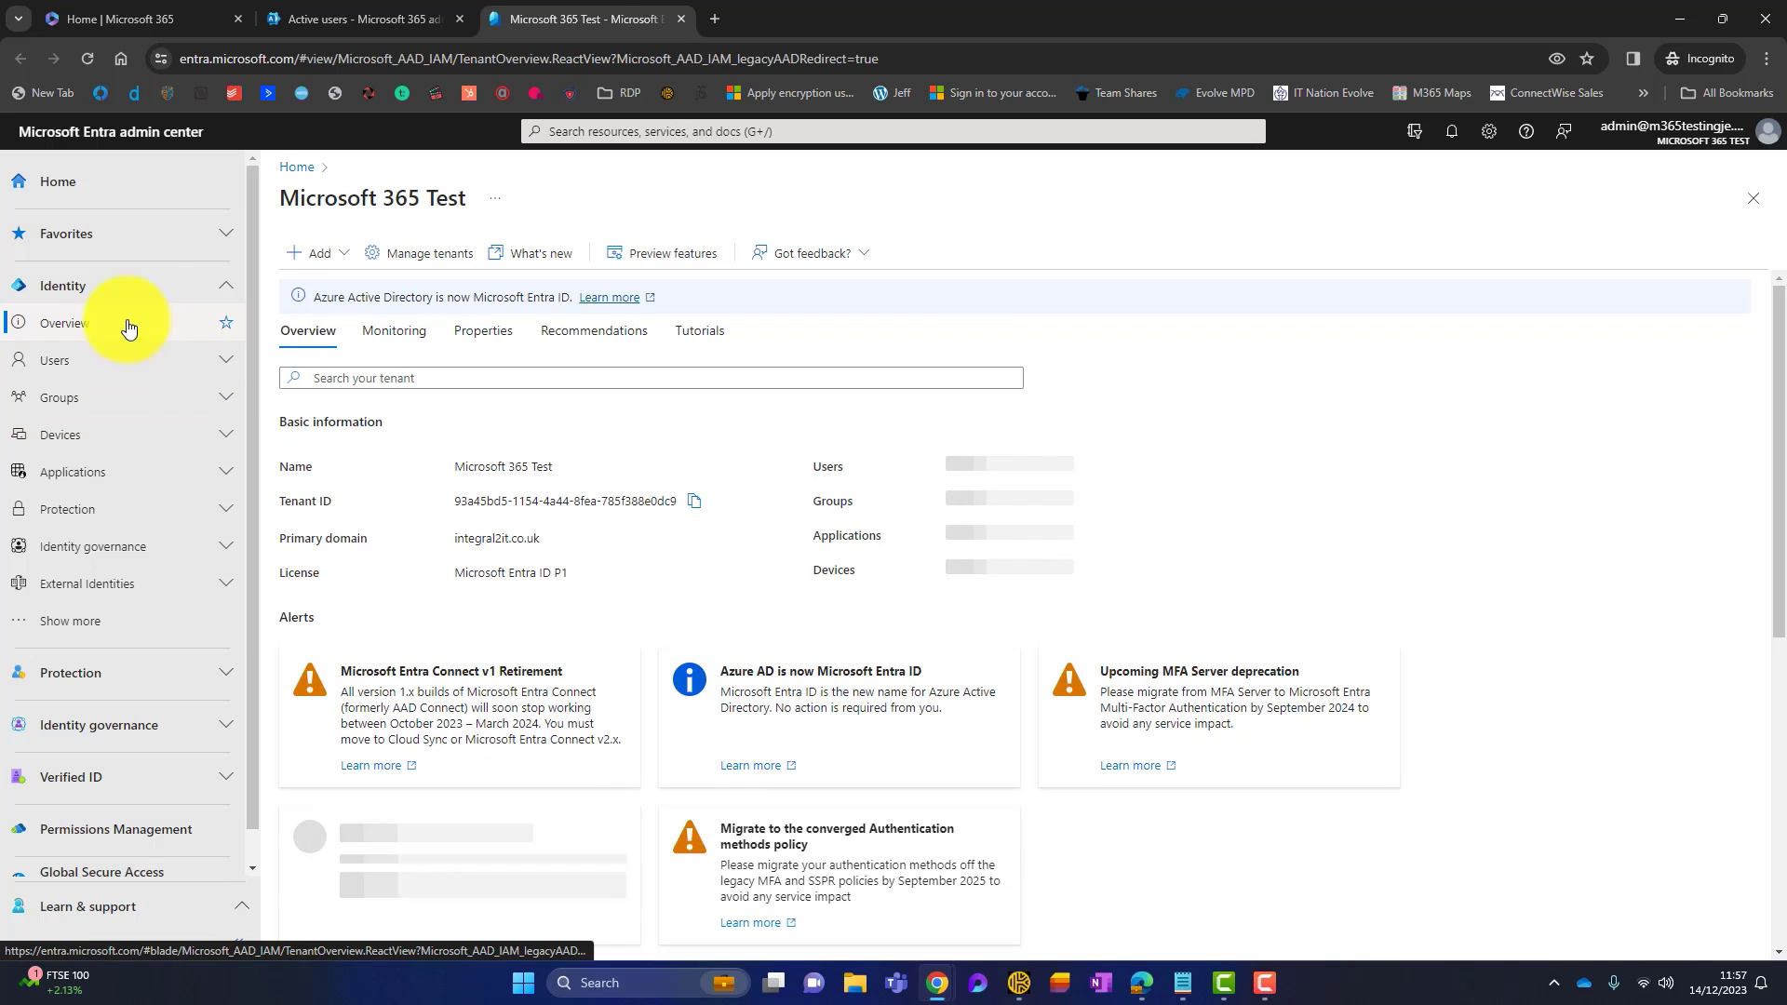
{"action": "left_click", "coordinate": [491, 332]}
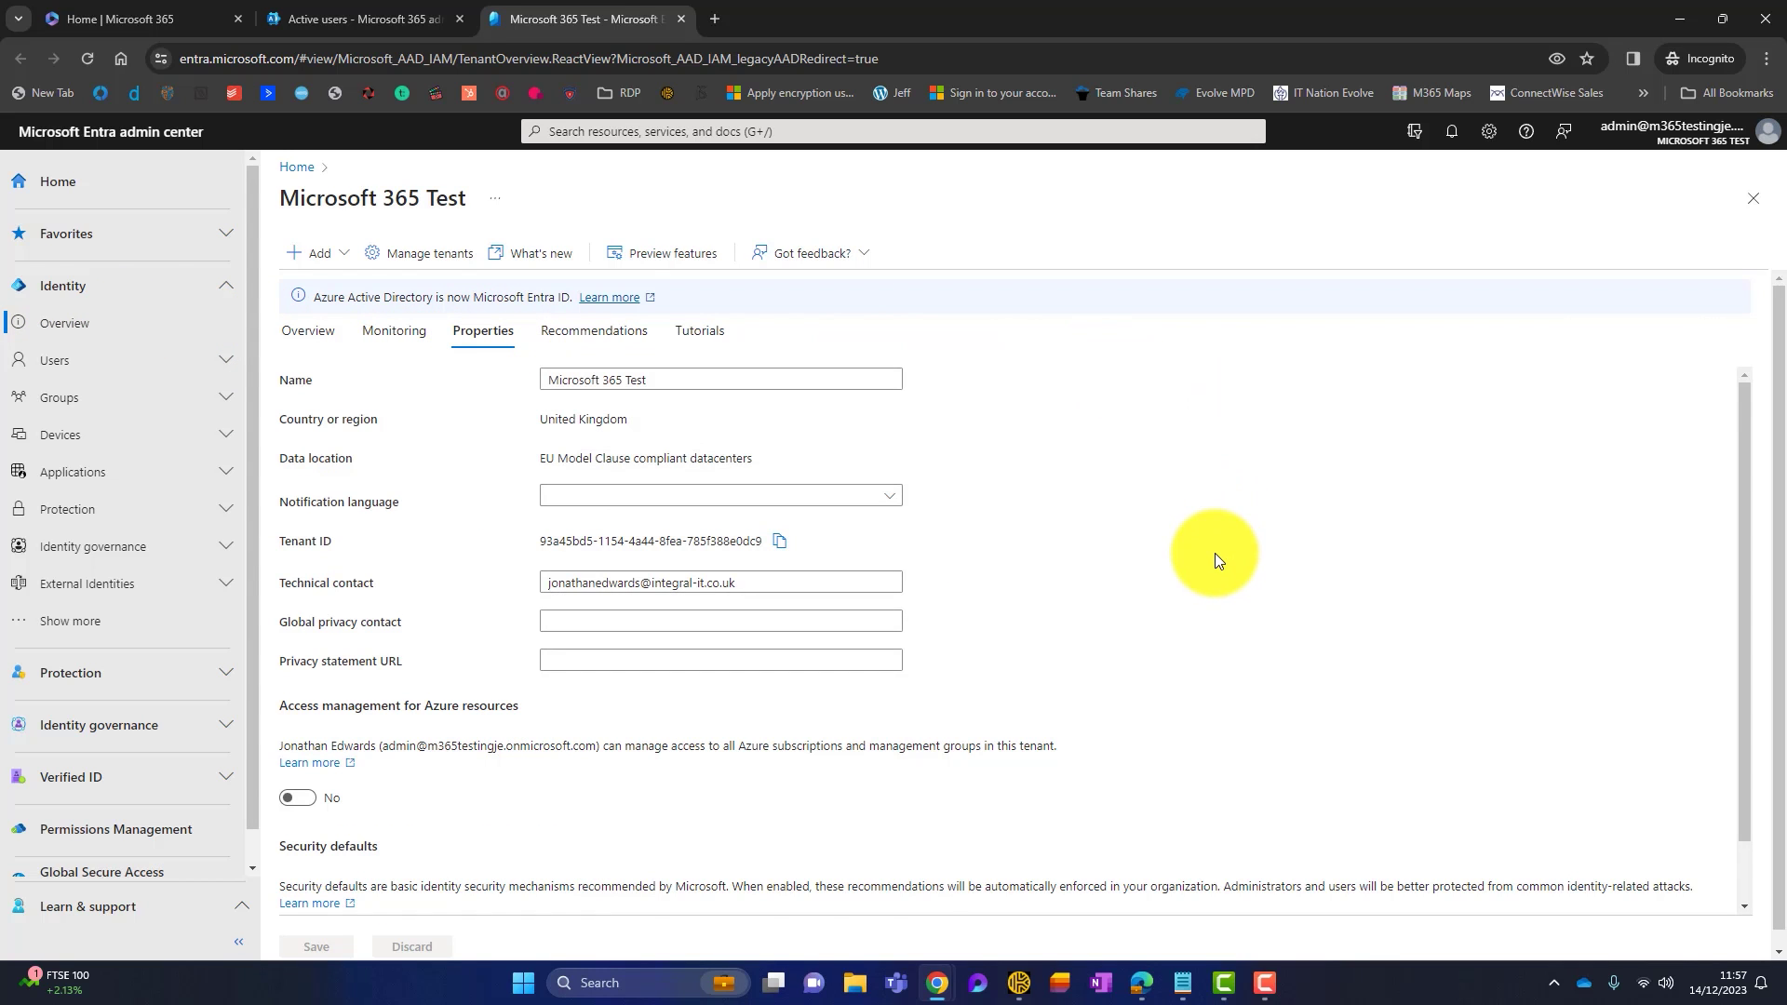
{"action": "scroll", "coordinate": [1215, 553], "scroll_direction": "down", "scroll_amount": 2}
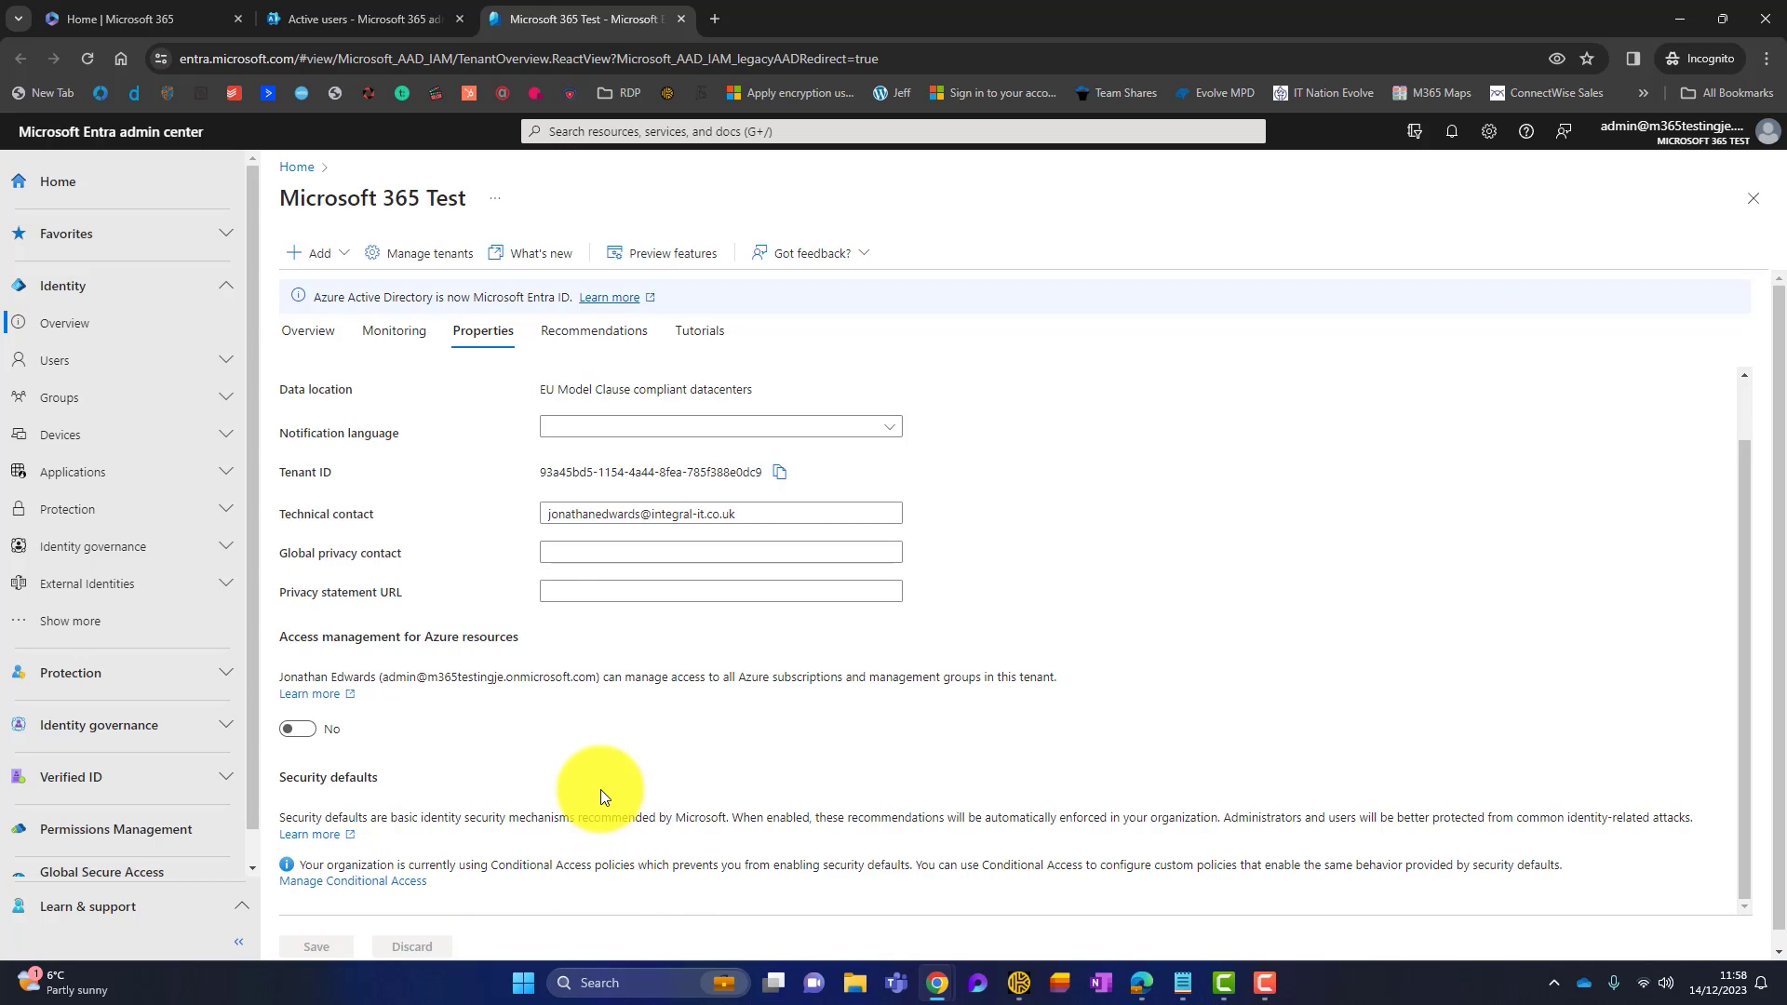
Go to Protection > Conditional Access > Policies and scroll through the 18 policies.
{"action": "left_click", "coordinate": [229, 522]}
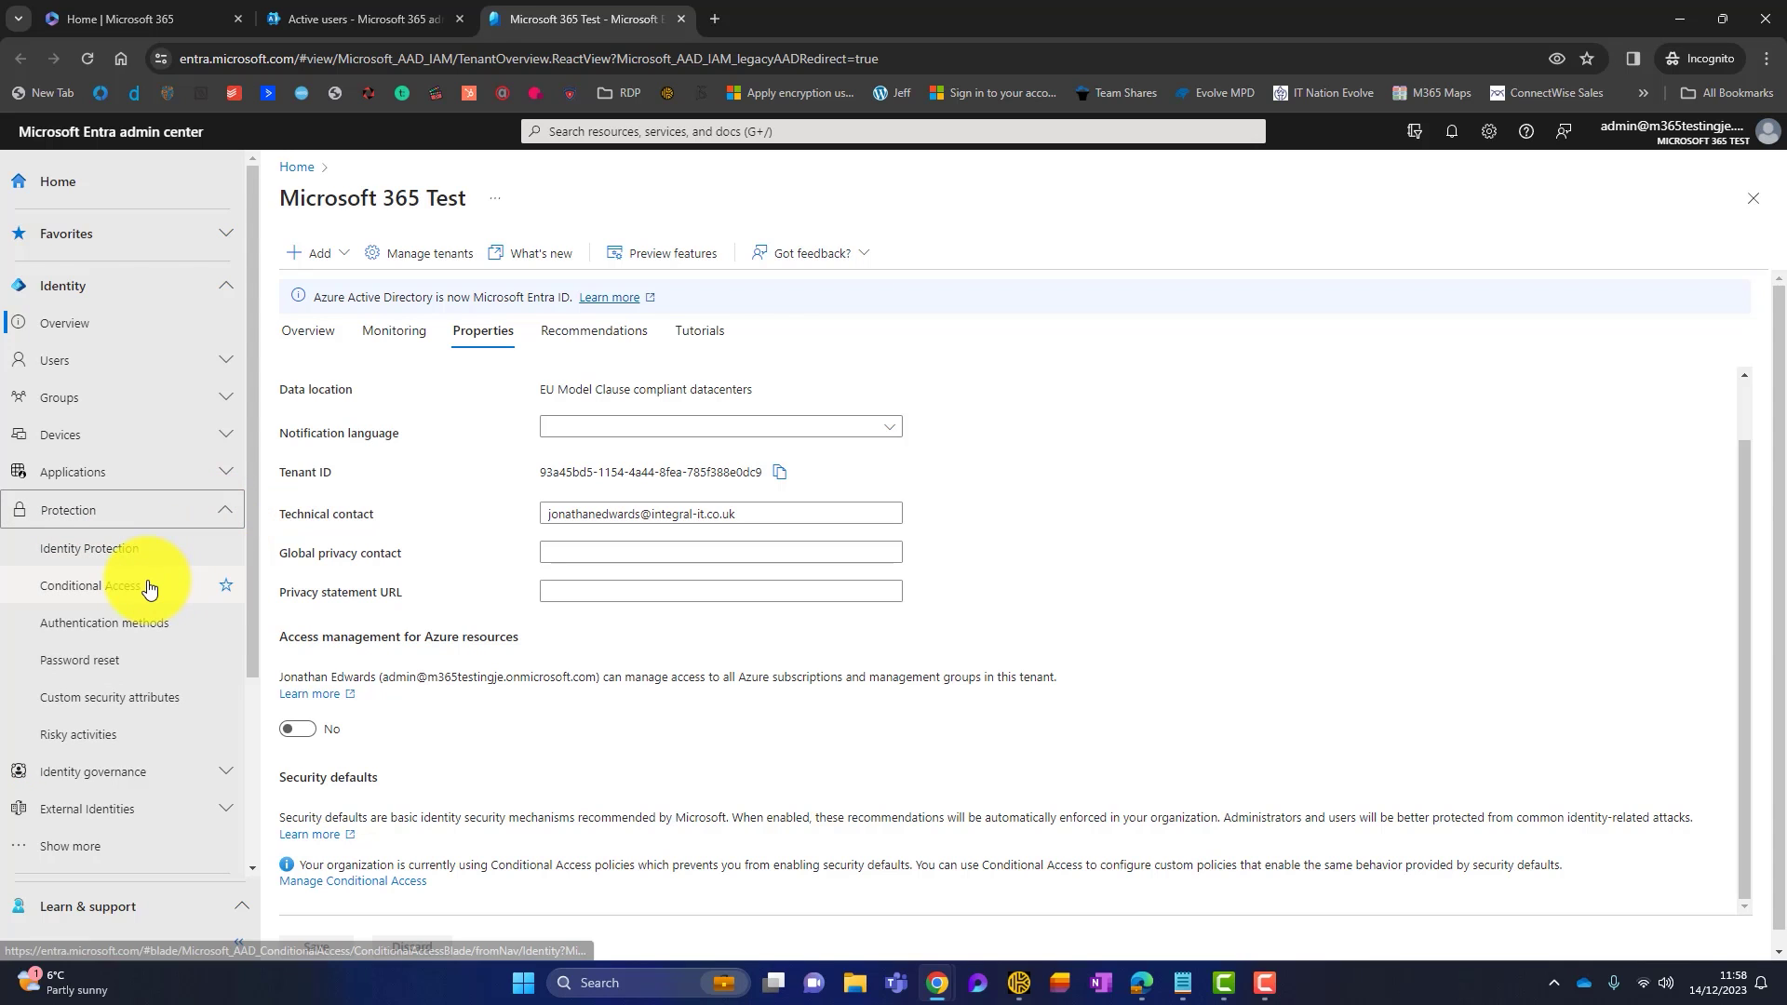
{"action": "left_click", "coordinate": [140, 584]}
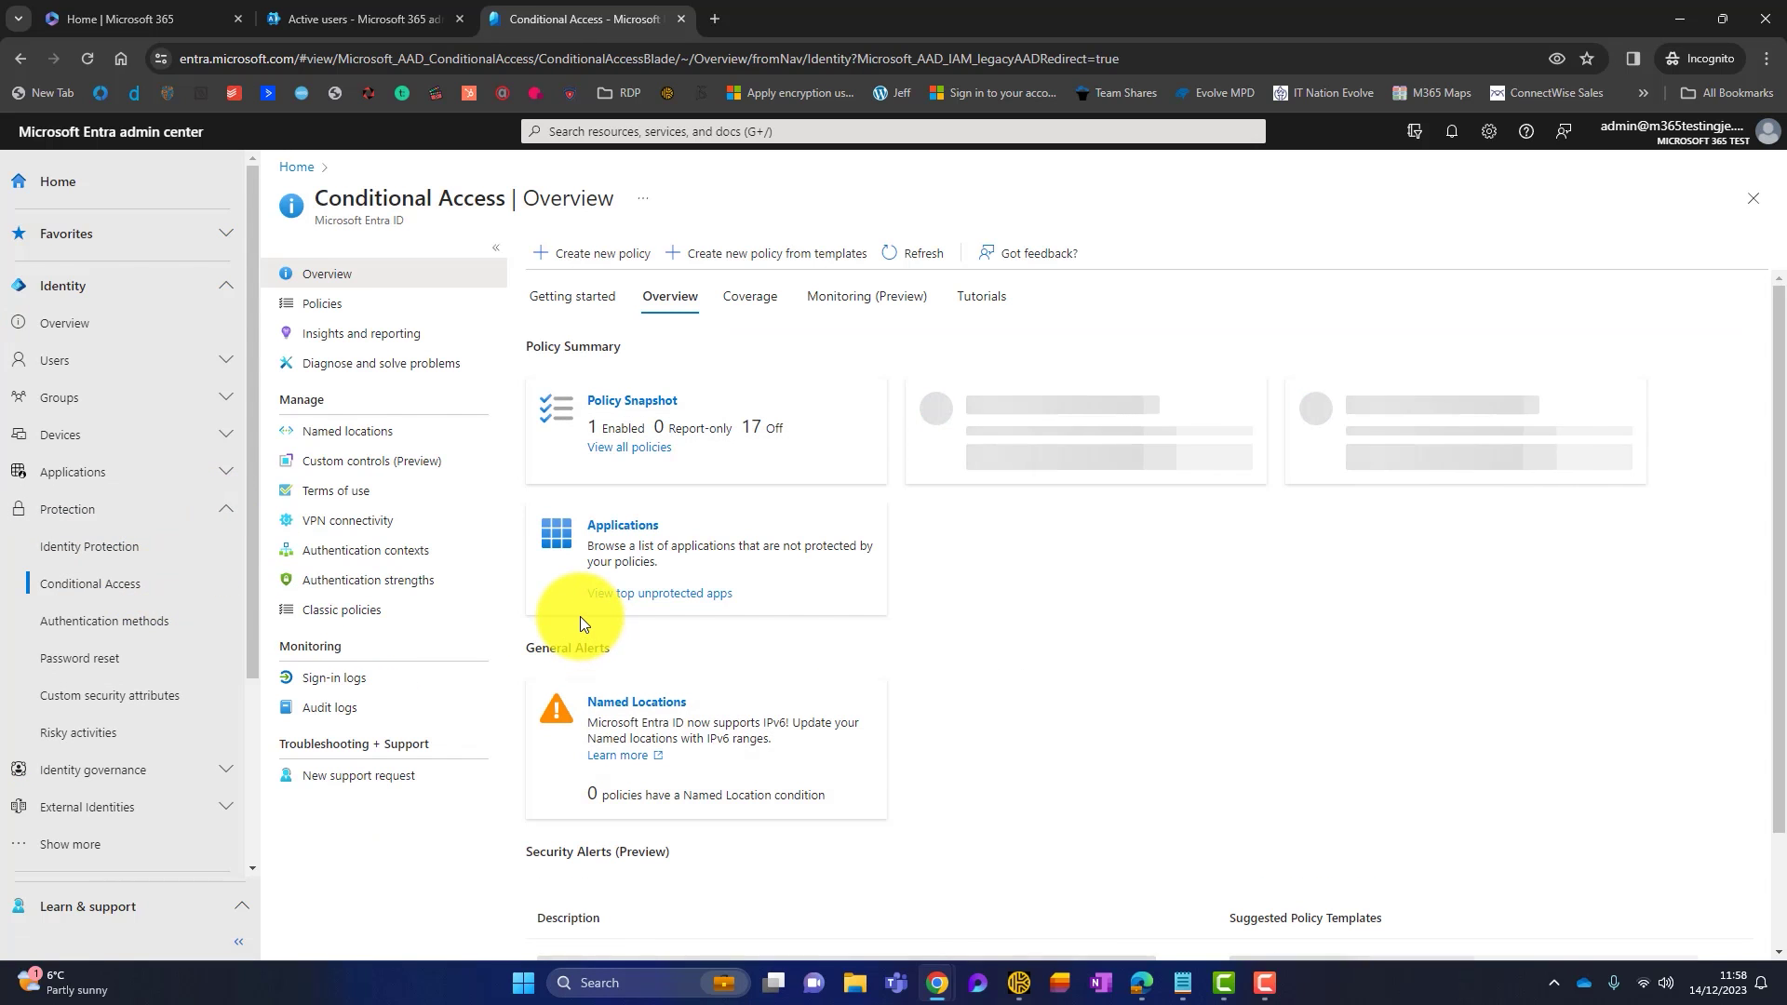
{"action": "left_click", "coordinate": [344, 305]}
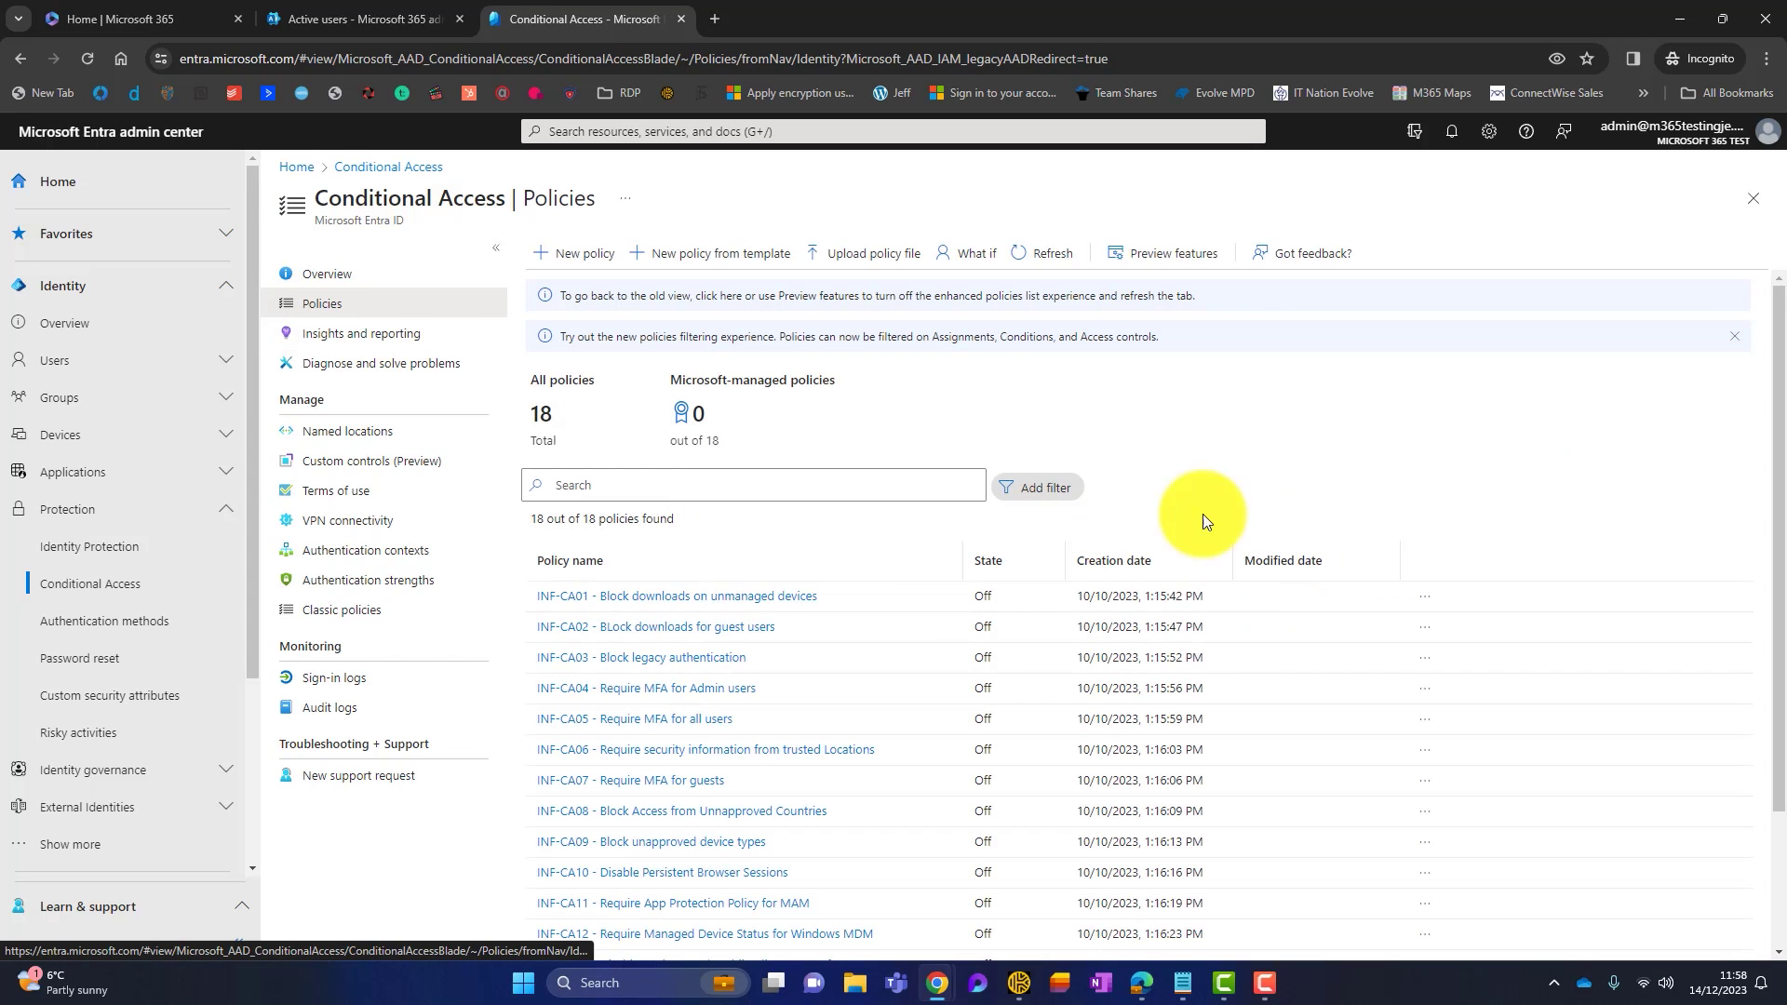
{"action": "scroll", "coordinate": [1042, 651], "scroll_direction": "down", "scroll_amount": 2}
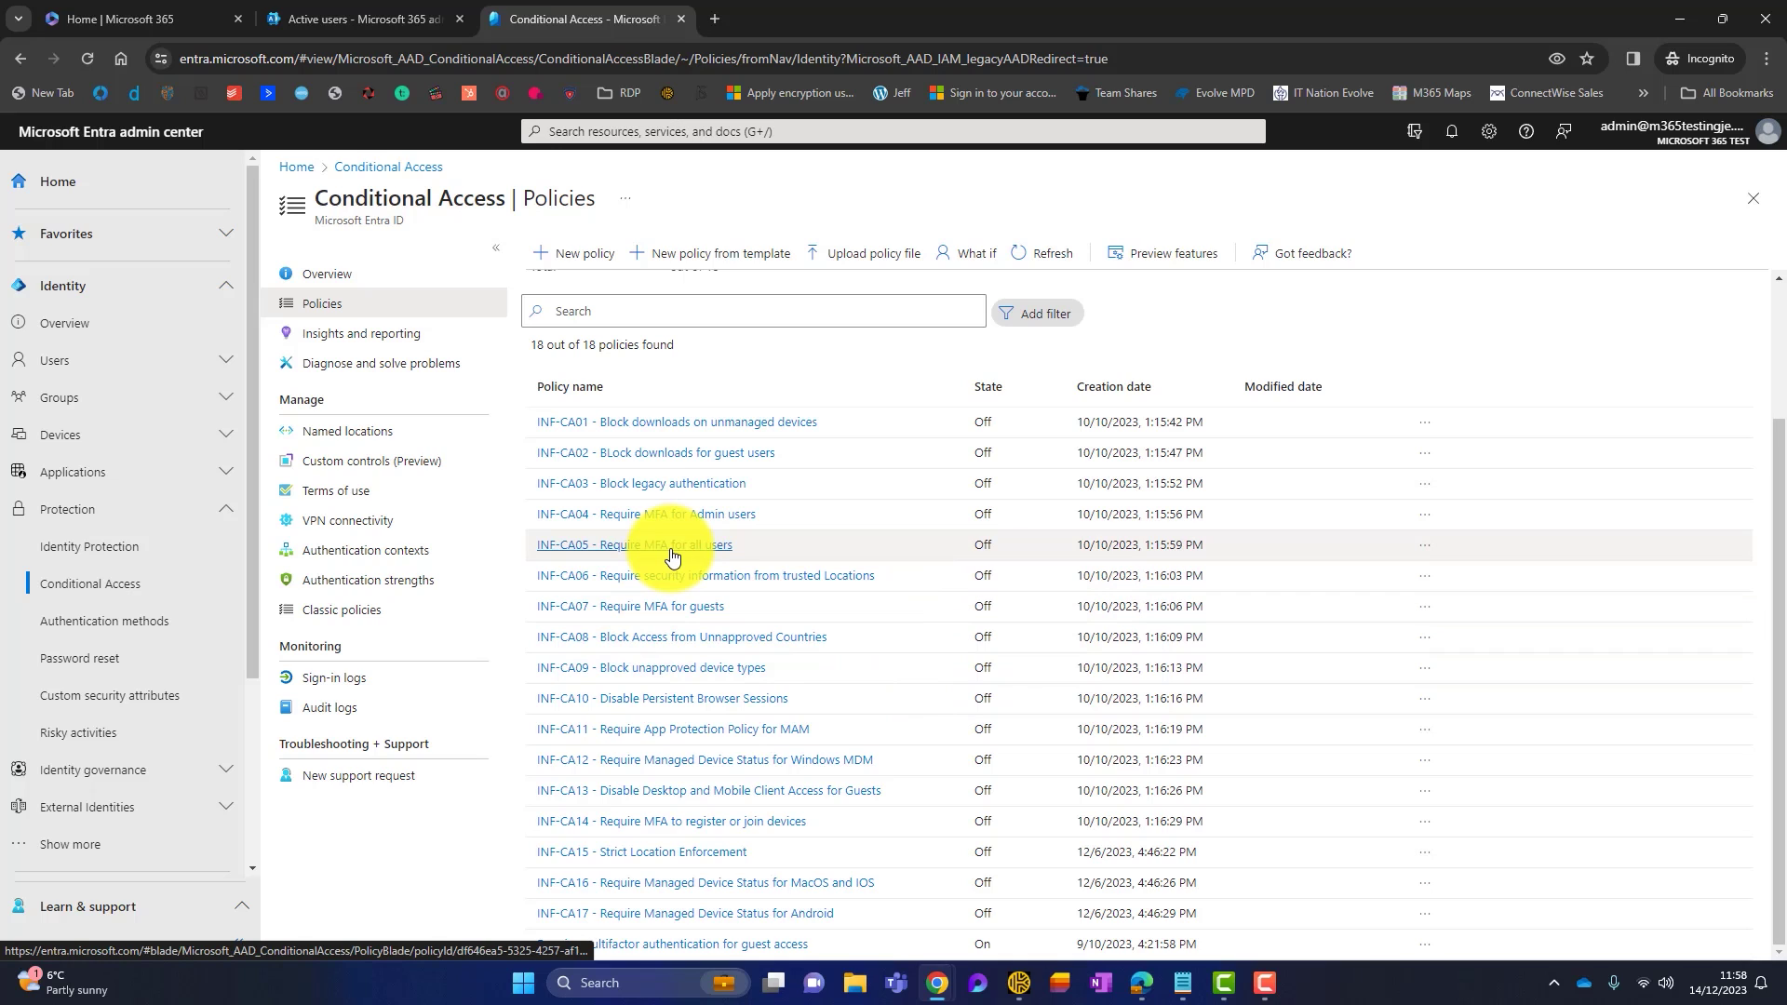
In INF-CA05, set Users to include All users and check the Exclude tab.
{"action": "left_click", "coordinate": [620, 546]}
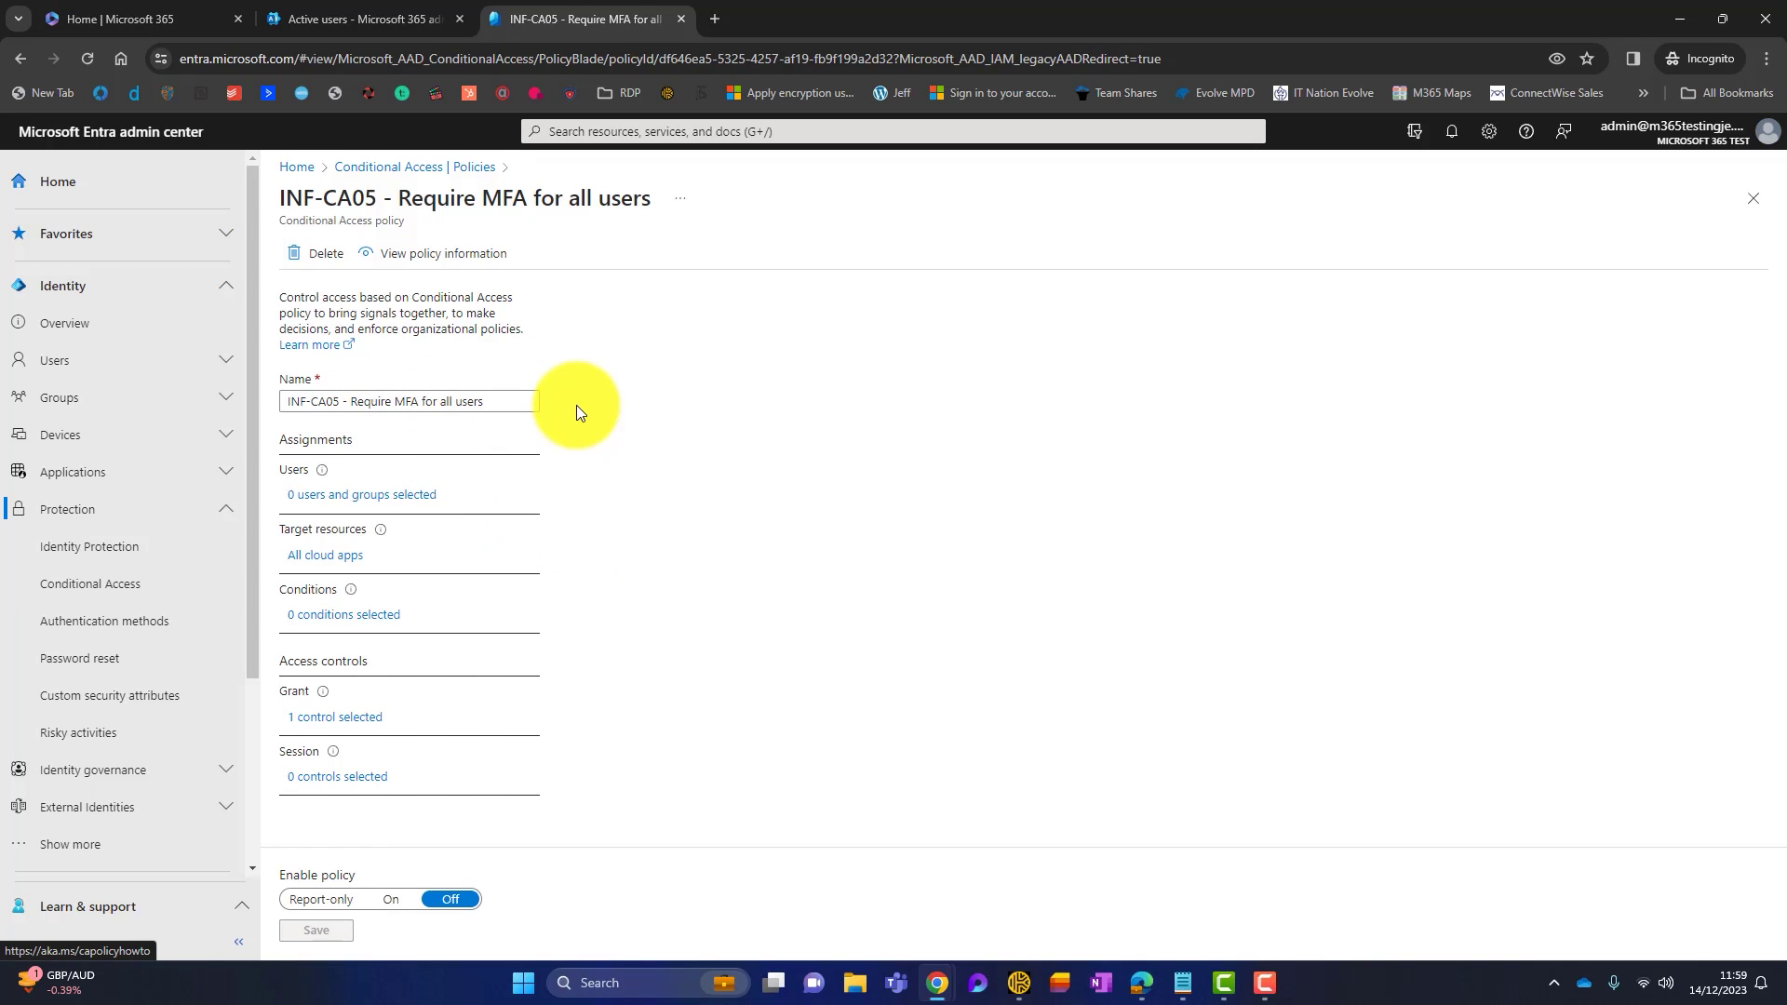
{"action": "left_click", "coordinate": [339, 505]}
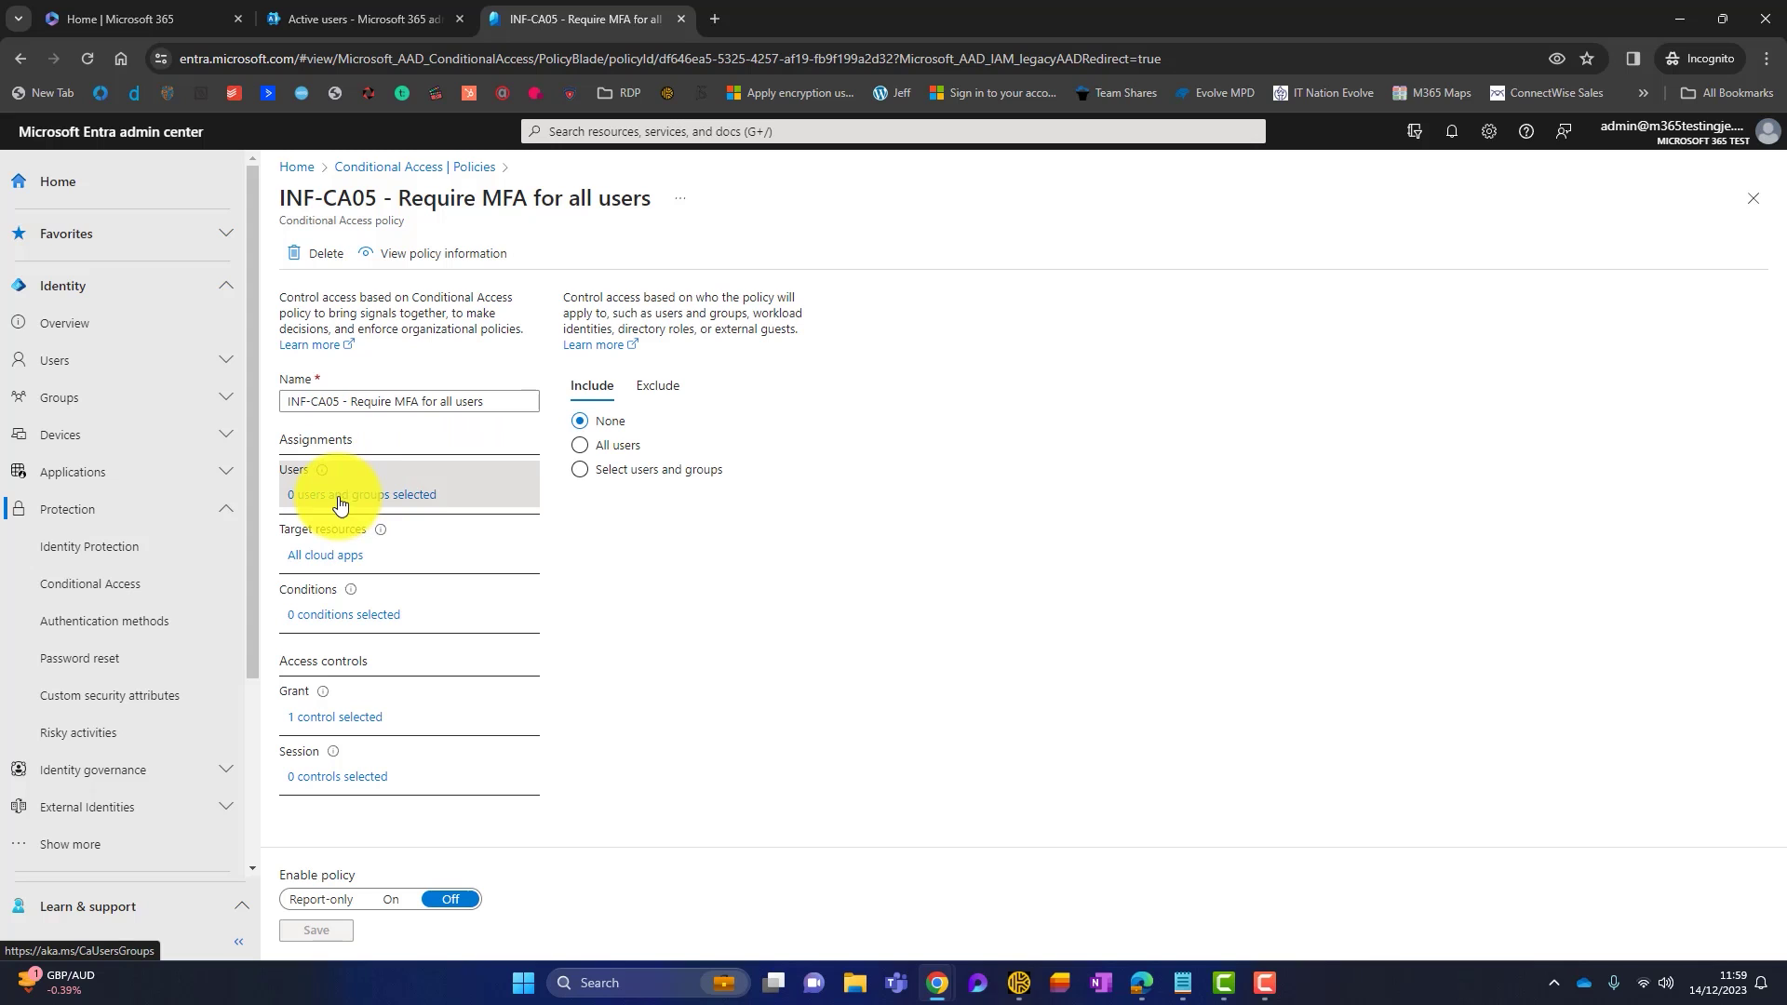
{"action": "left_click", "coordinate": [578, 447]}
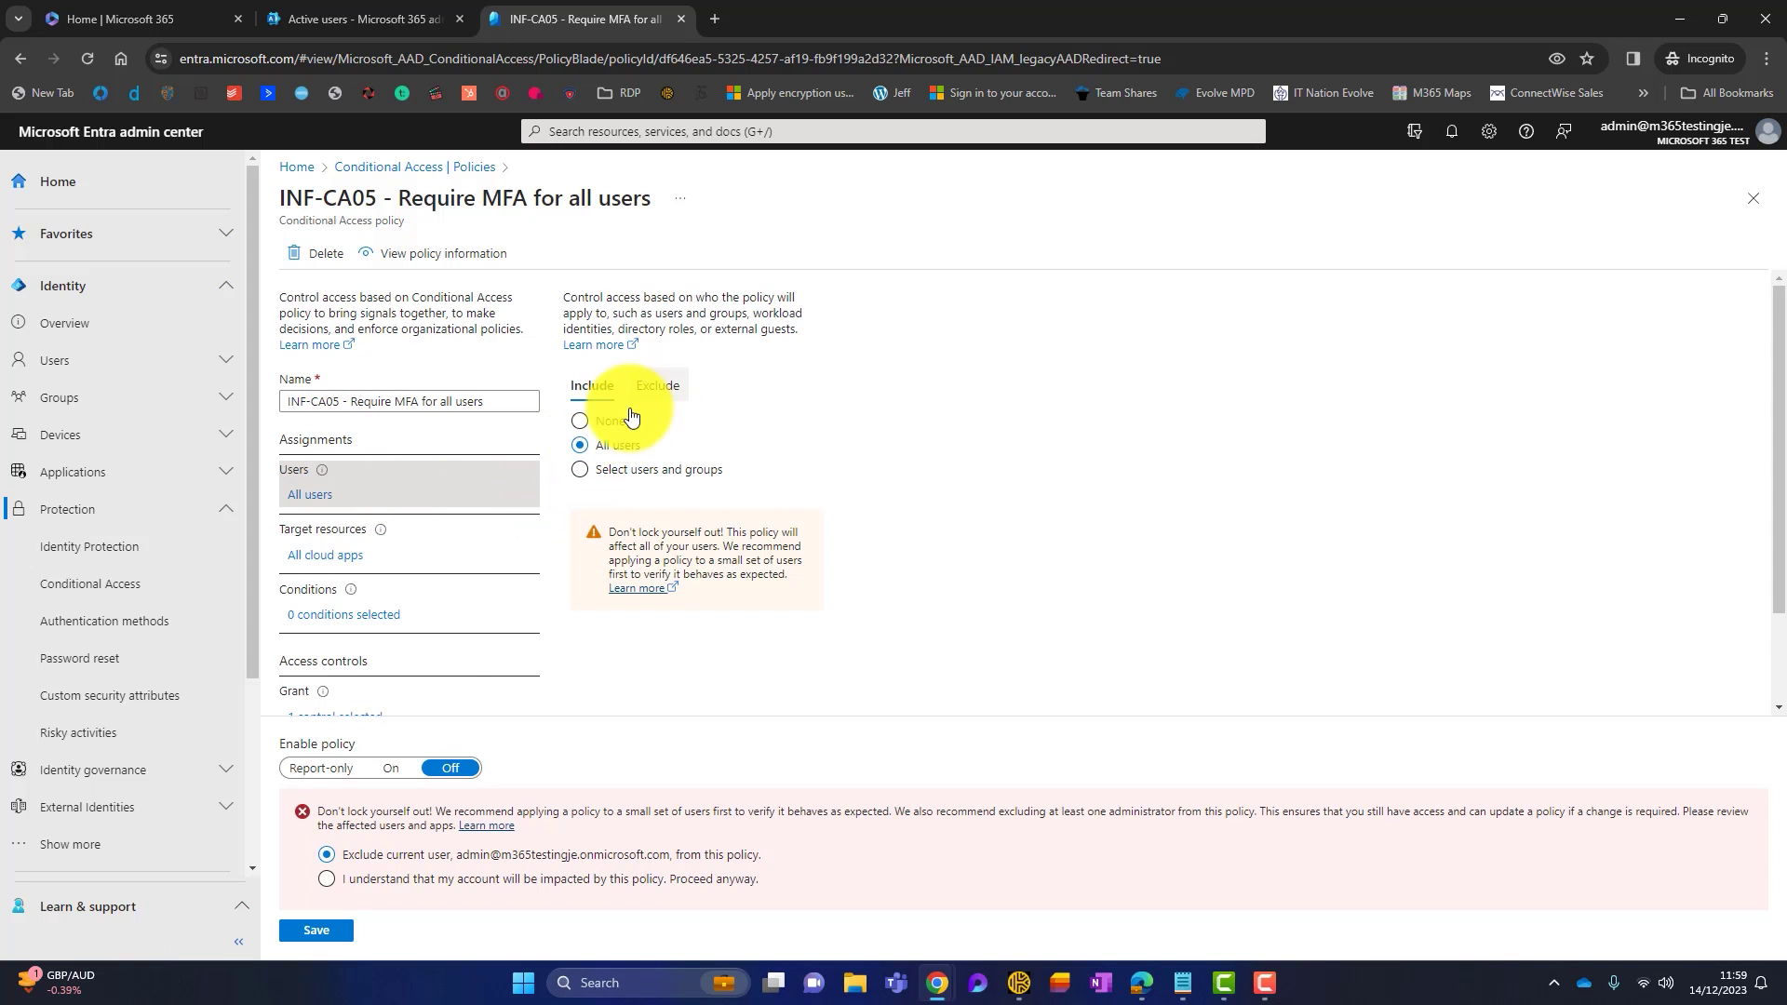
{"action": "left_click", "coordinate": [666, 399]}
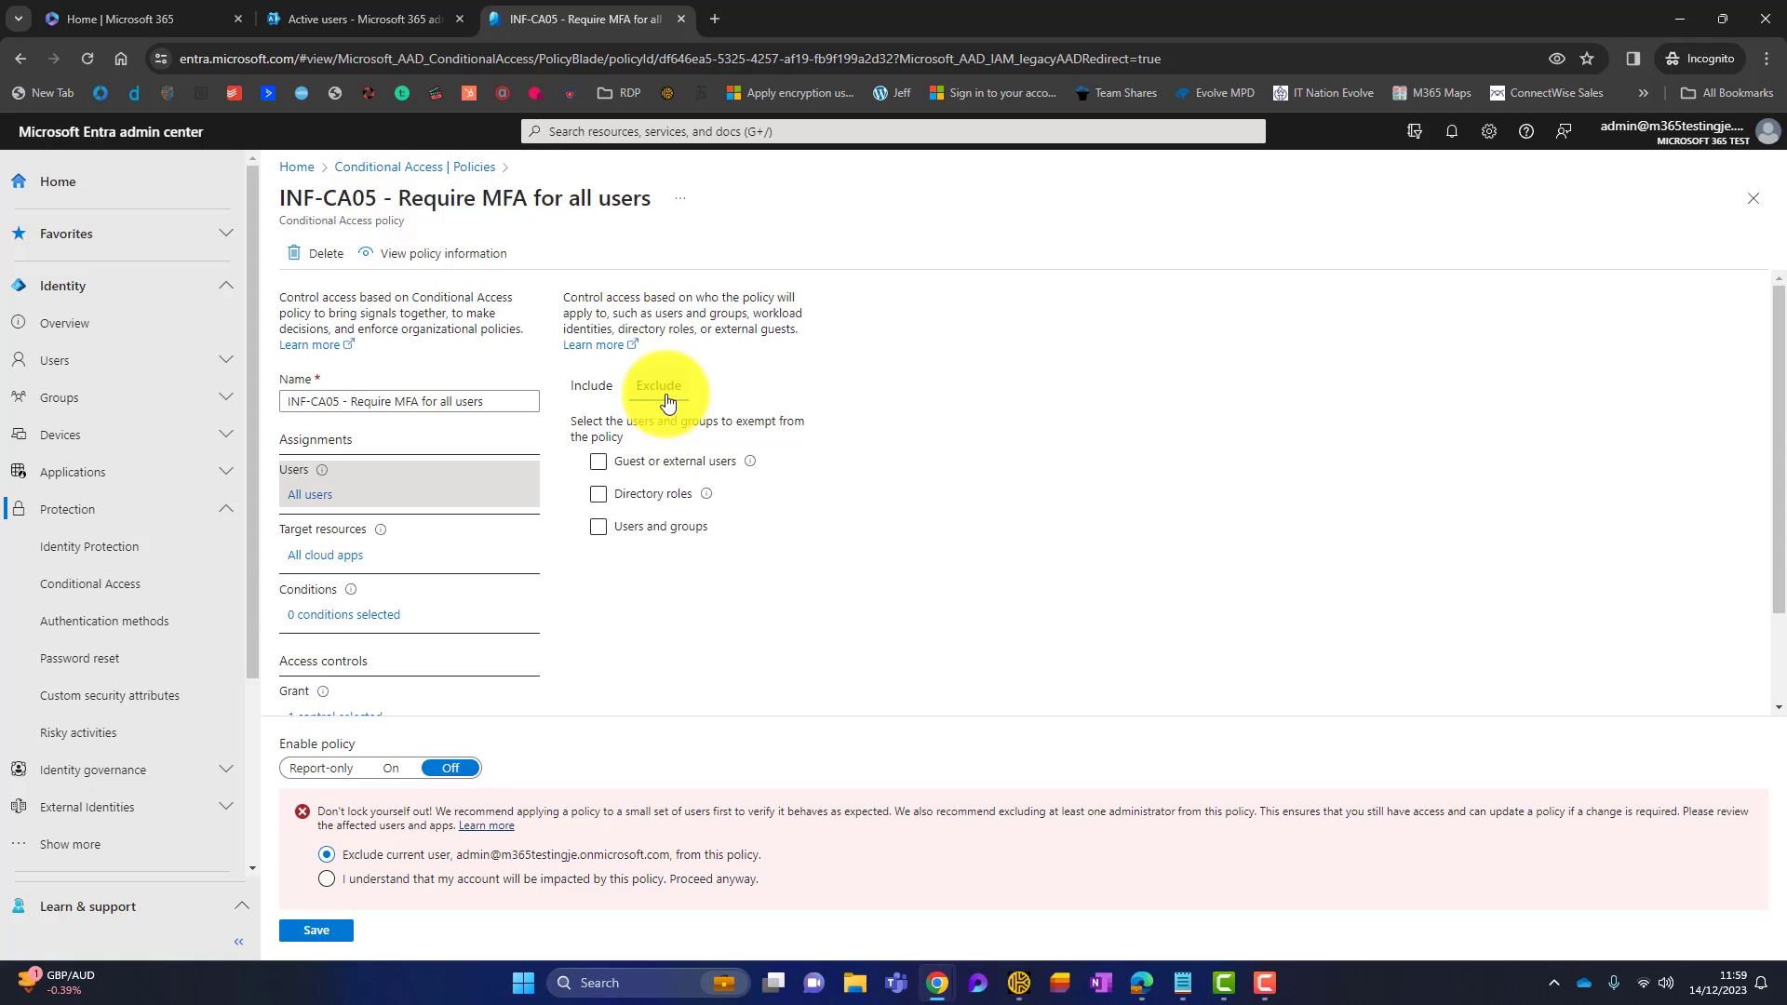
{"action": "left_click", "coordinate": [592, 385]}
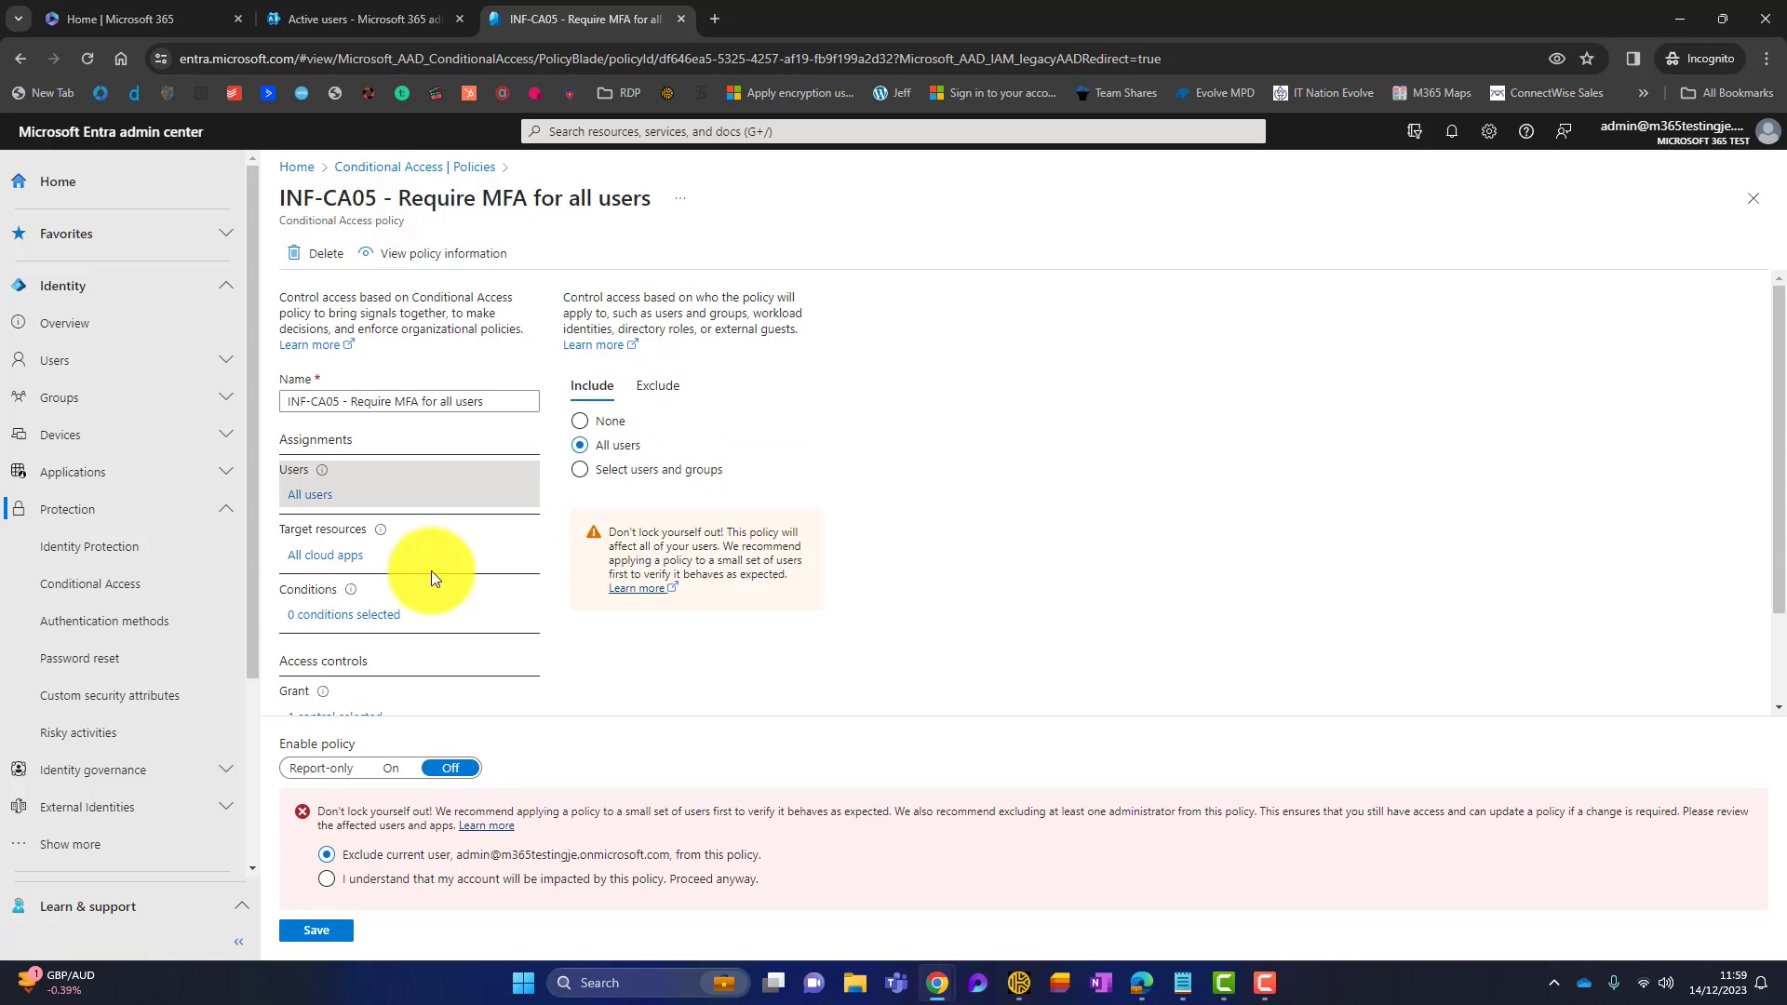
Review INF-CA05's target resources, conditions and MFA grant controls.
{"action": "left_click", "coordinate": [341, 557]}
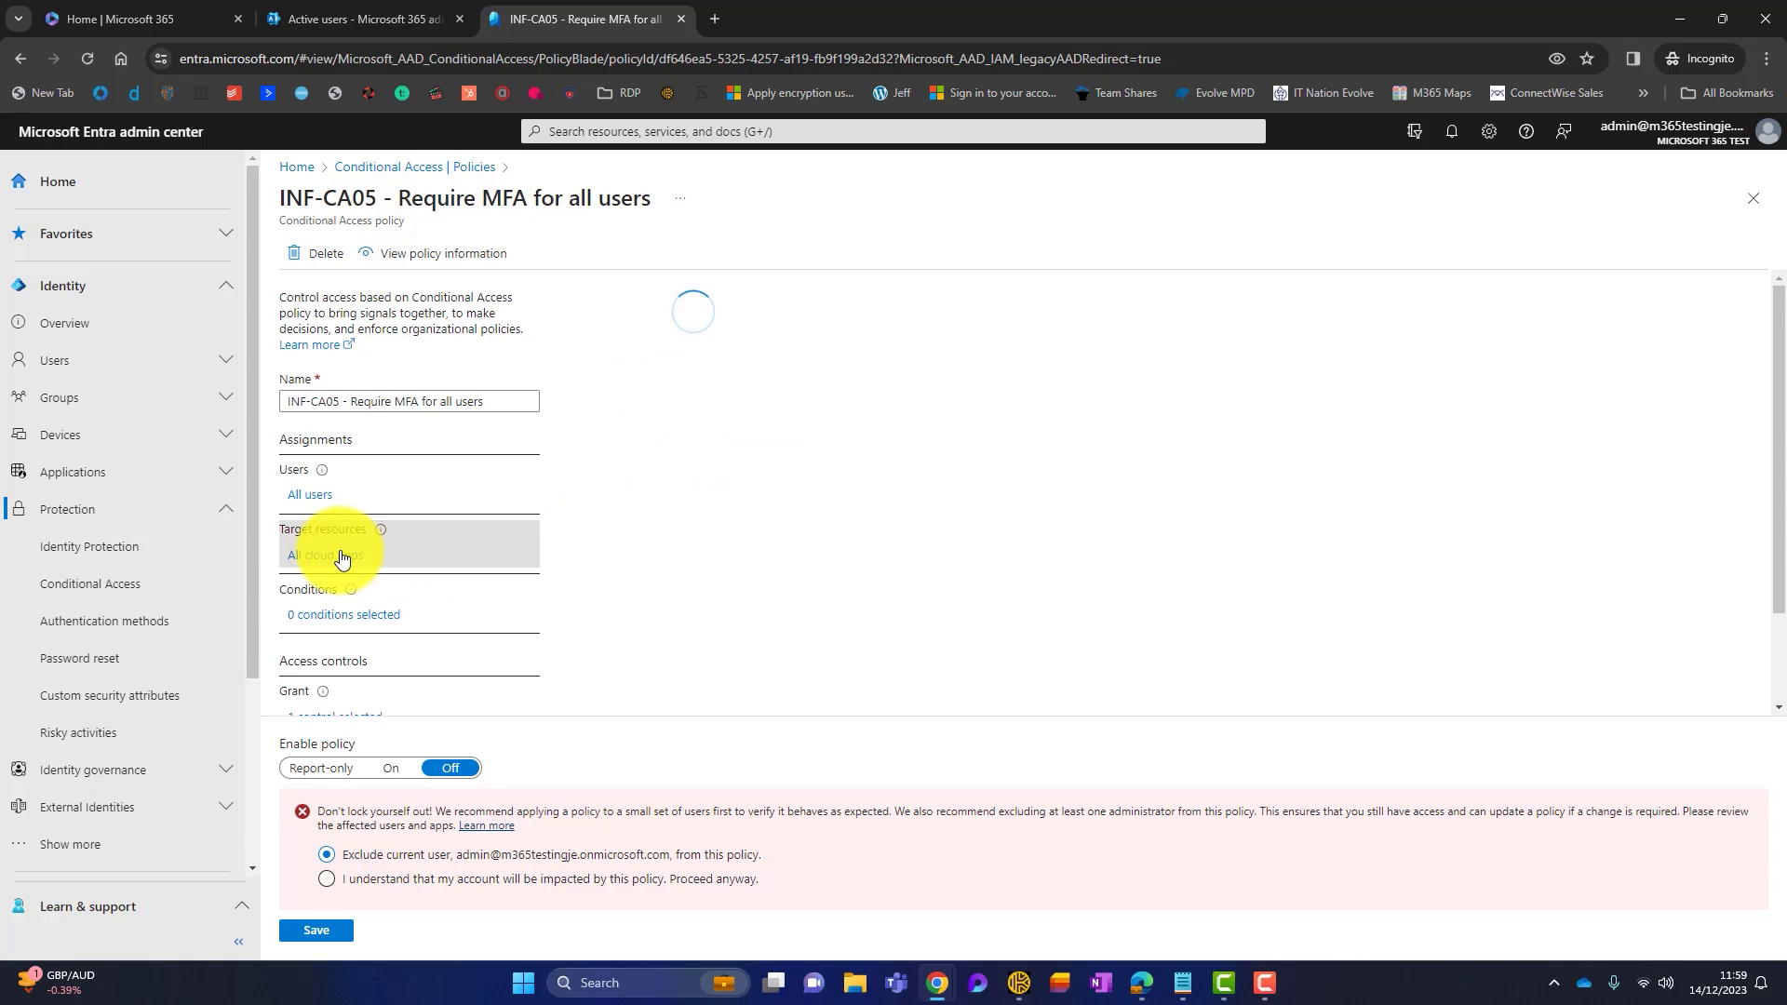
{"action": "scroll", "coordinate": [359, 518], "scroll_direction": "down", "scroll_amount": 1}
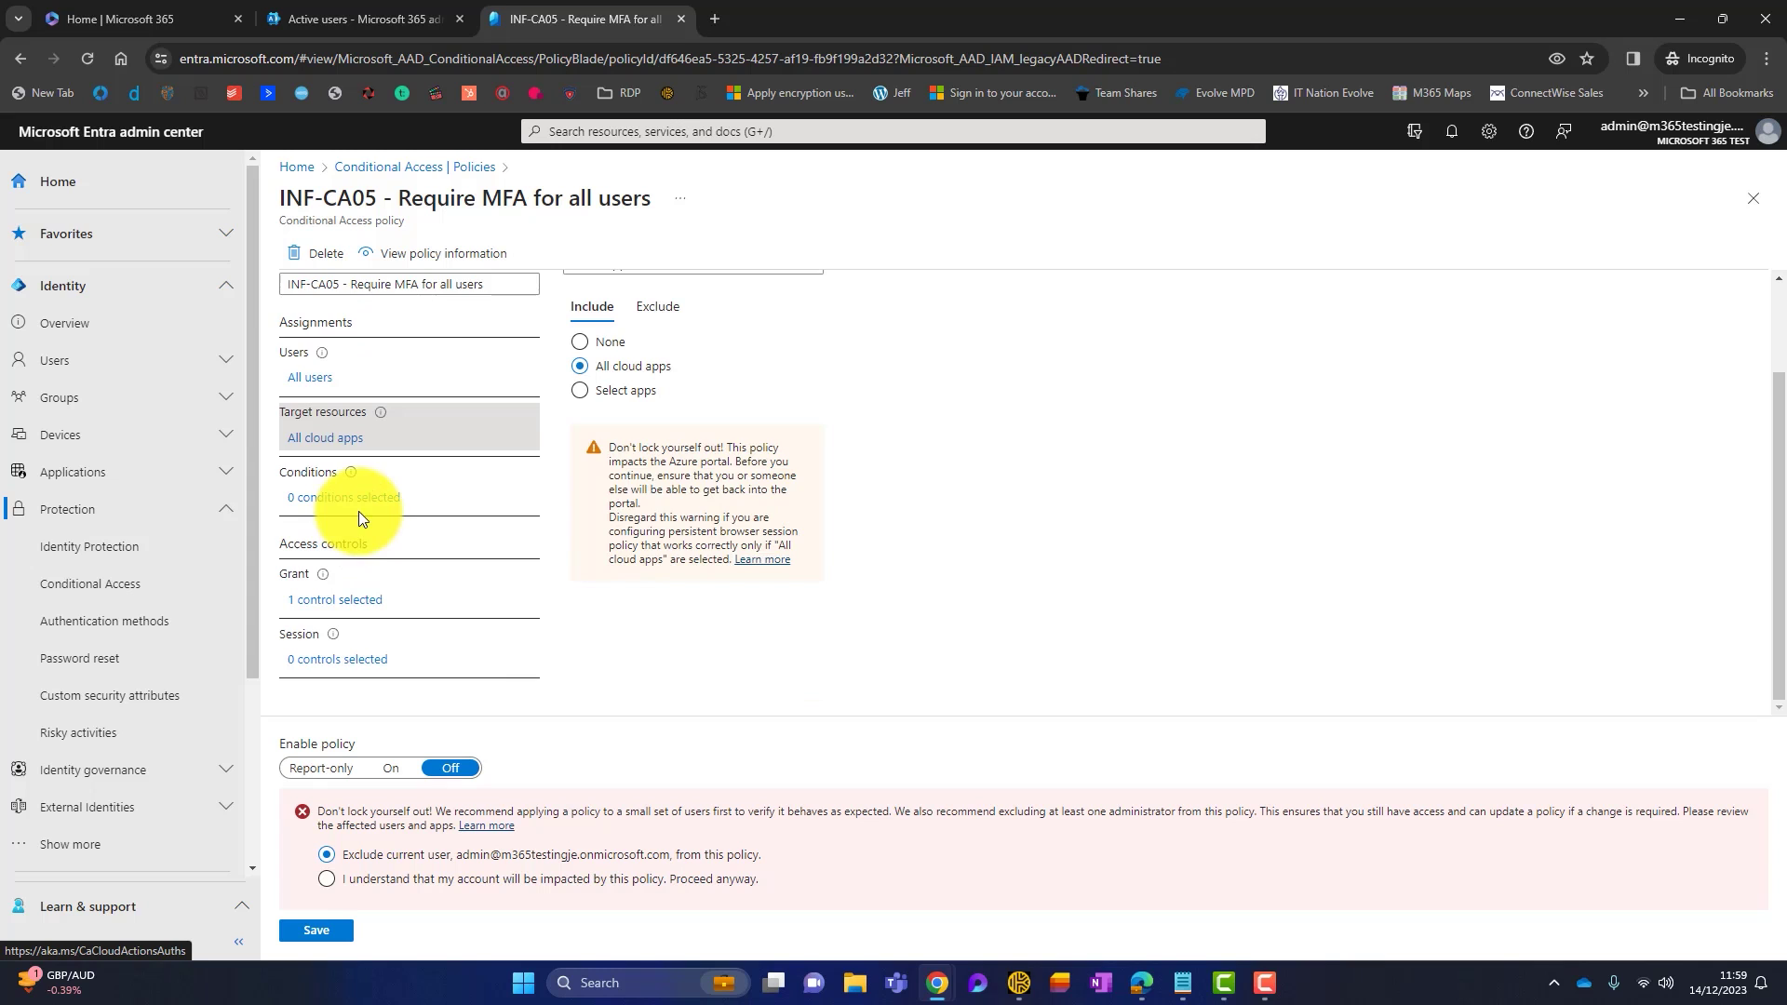
{"action": "left_click", "coordinate": [371, 504]}
{"action": "scroll", "coordinate": [358, 587], "scroll_direction": "down", "scroll_amount": 1}
{"action": "left_click", "coordinate": [351, 606]}
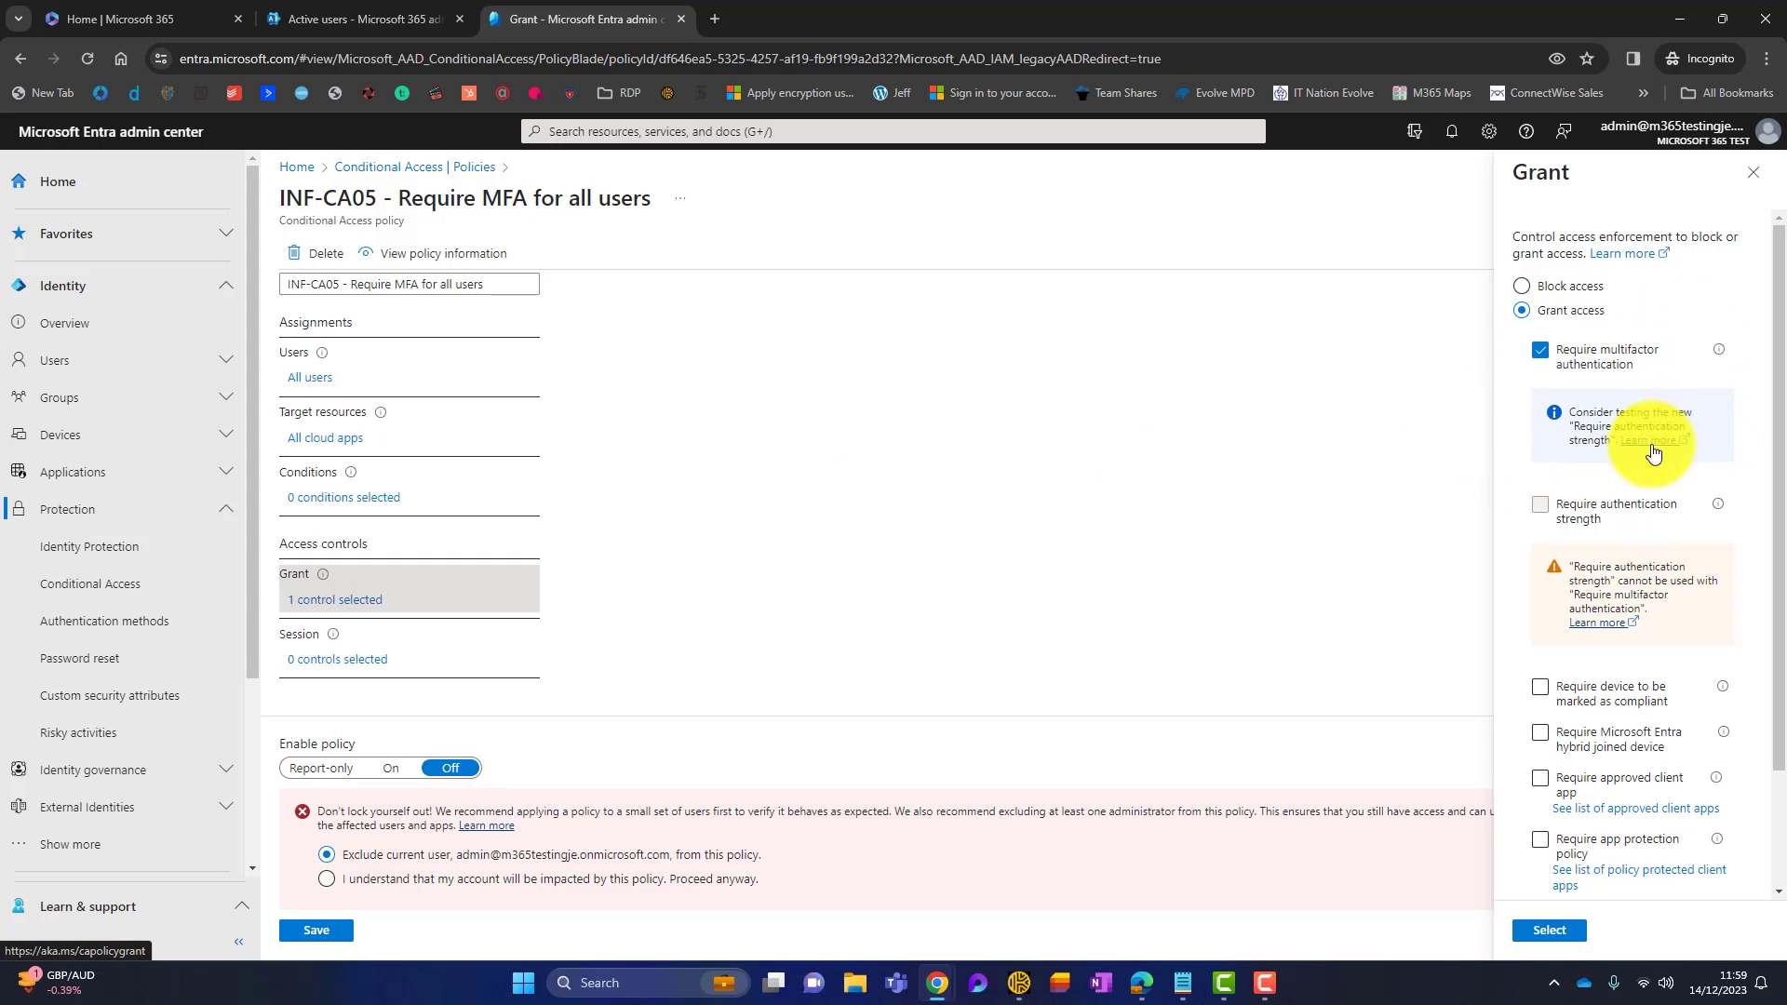
{"action": "left_click", "coordinate": [1753, 172]}
{"action": "left_click", "coordinate": [388, 879]}
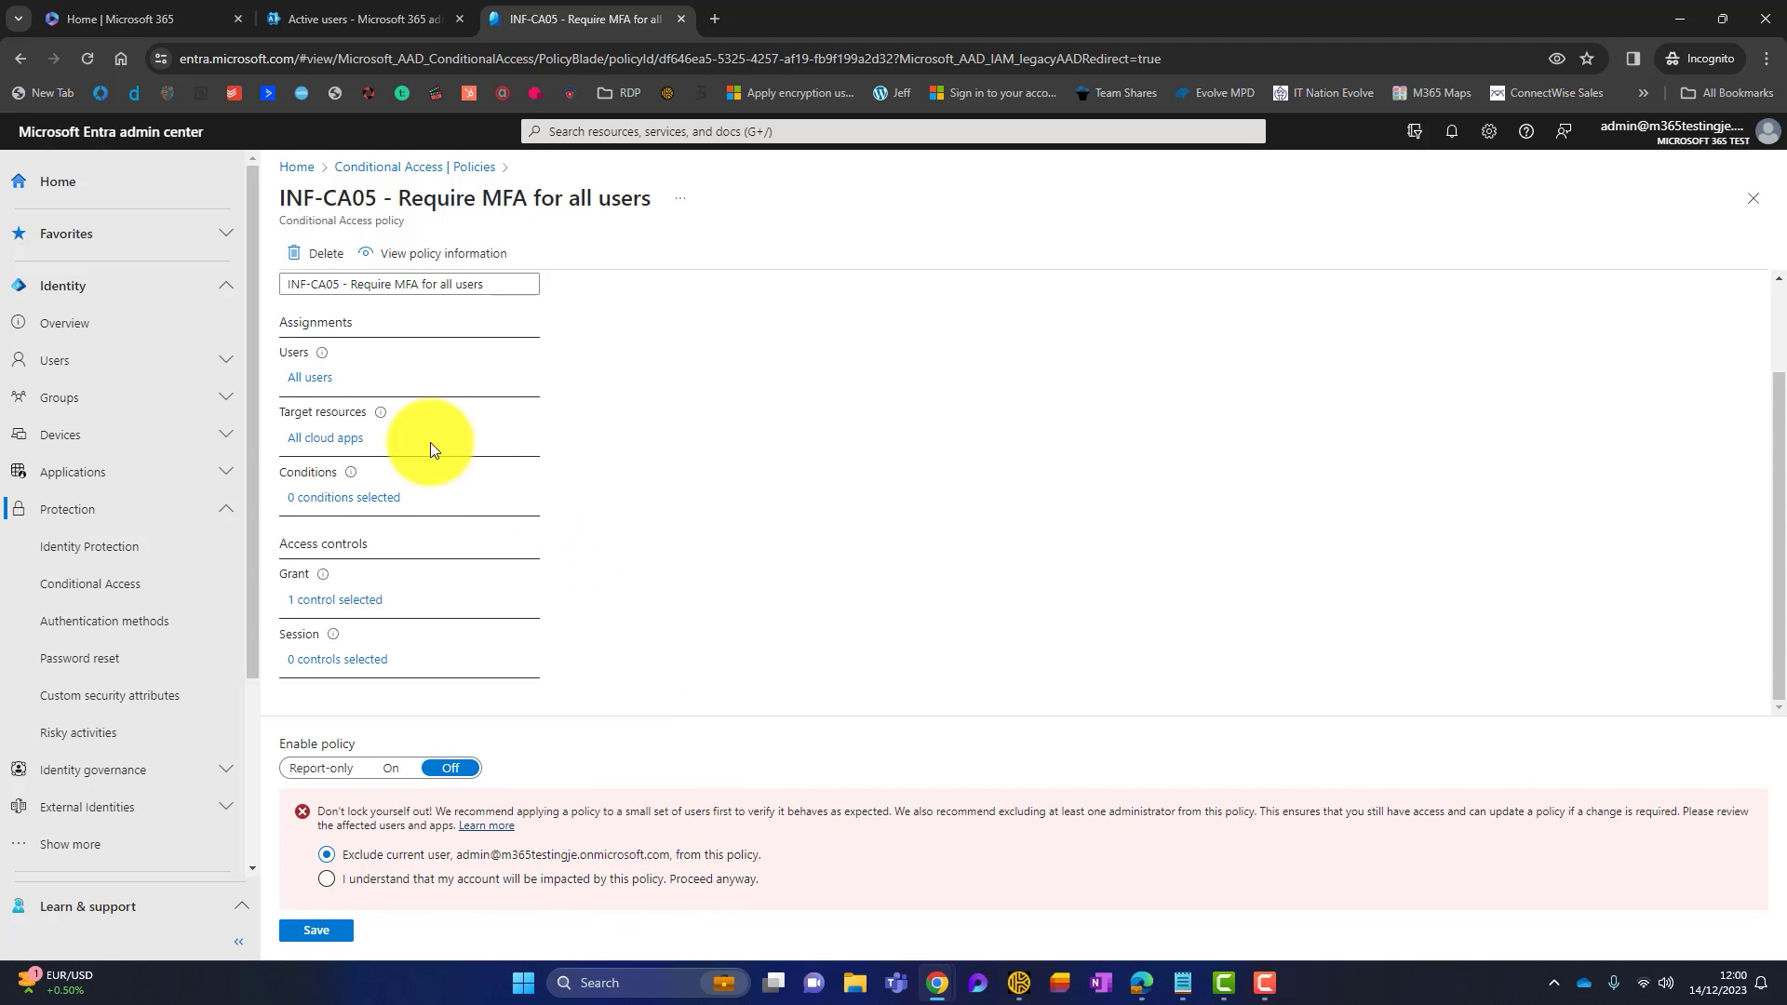
Save INF-CA05, then reopen it to confirm one user is excluded from All users.
{"action": "left_click", "coordinate": [328, 932]}
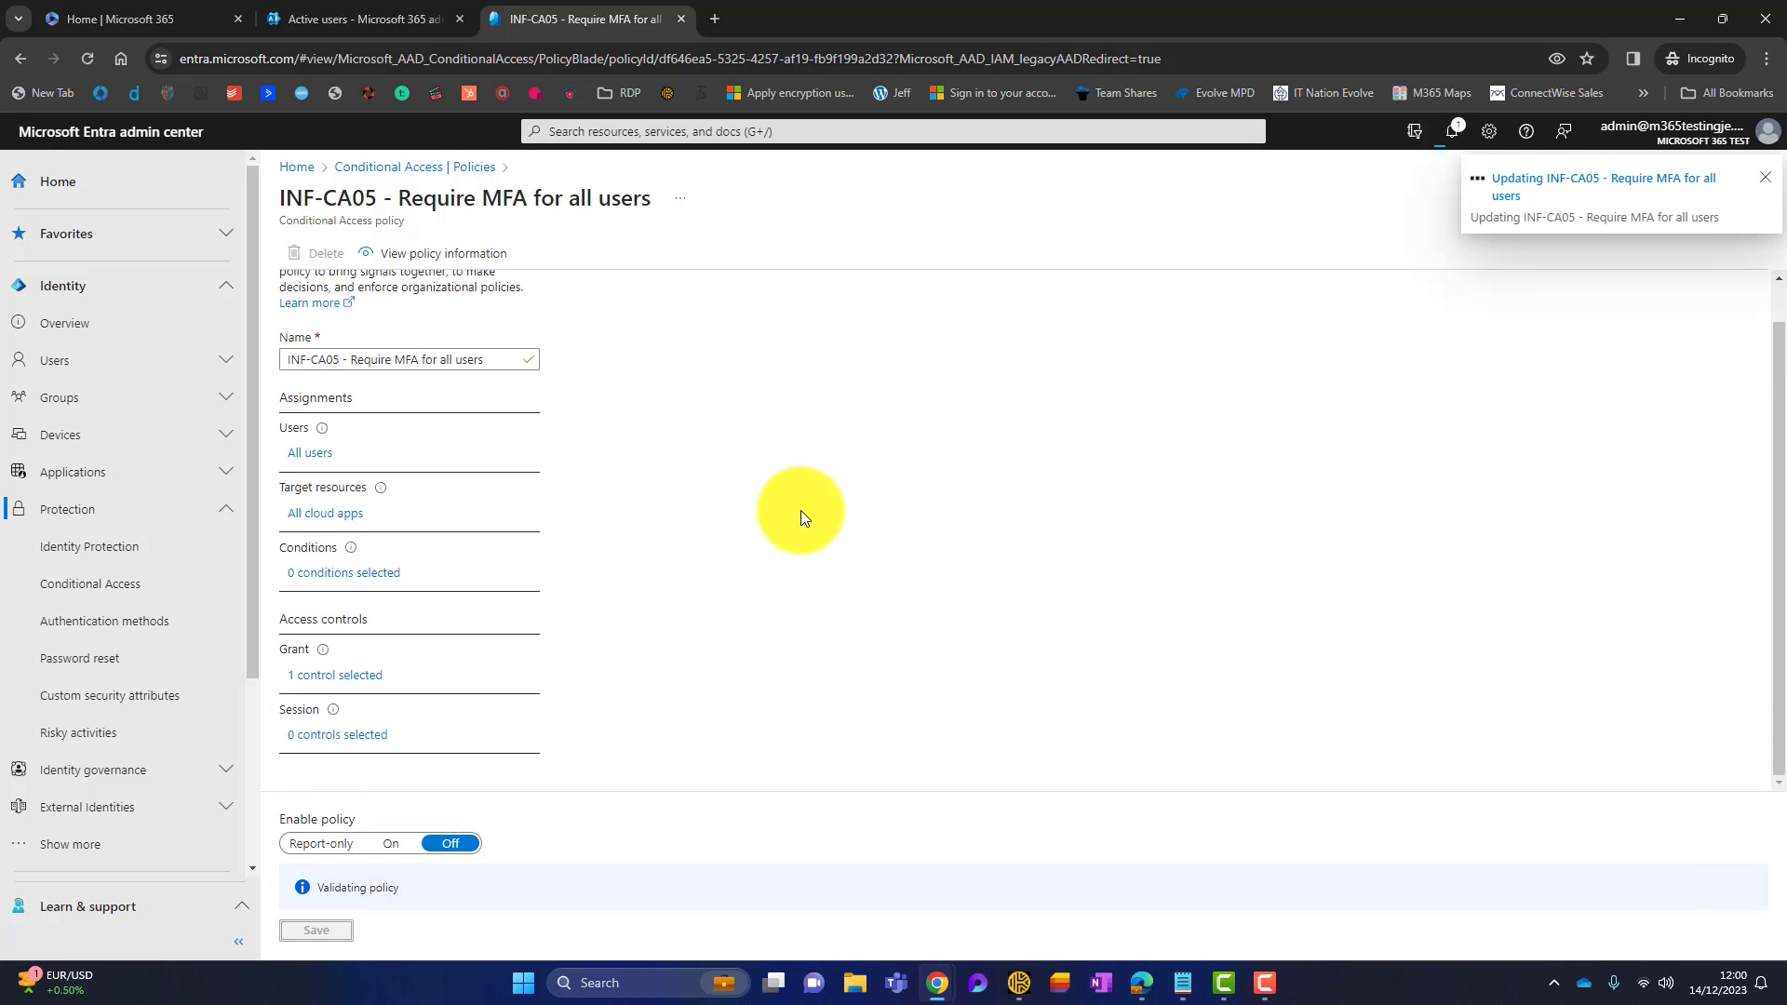
{"action": "left_click", "coordinate": [330, 461]}
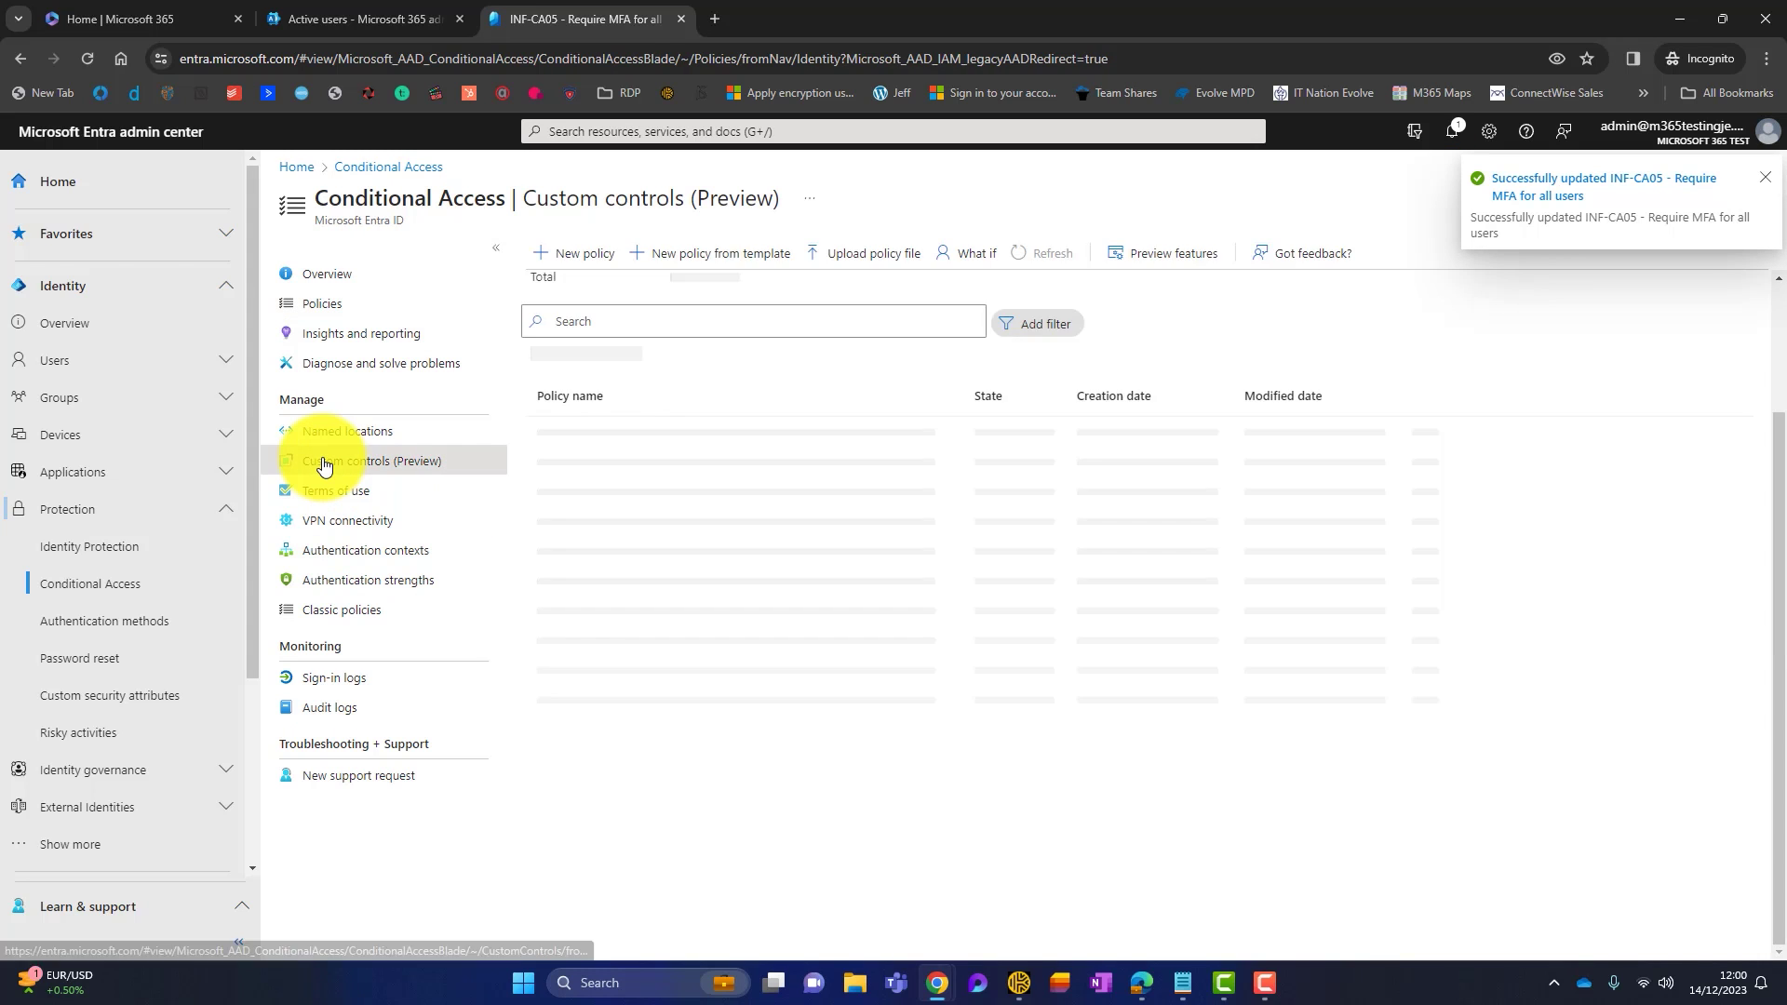
{"action": "left_click", "coordinate": [347, 306]}
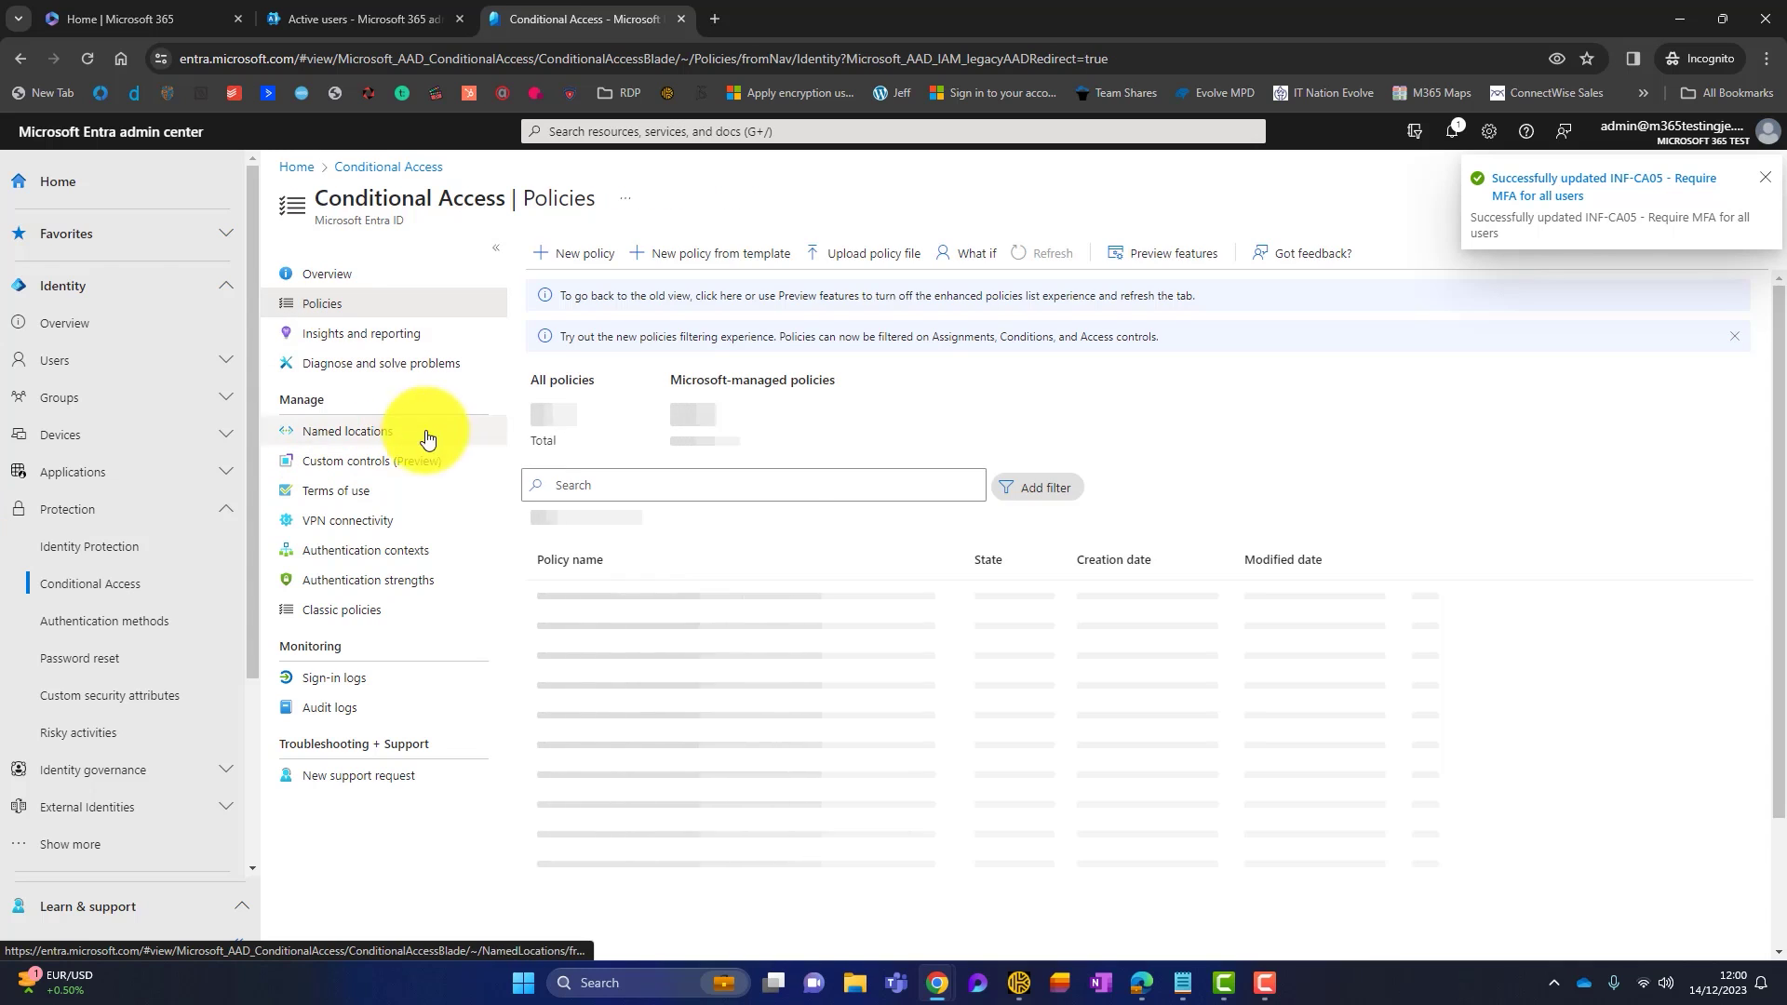
{"action": "left_click", "coordinate": [735, 722]}
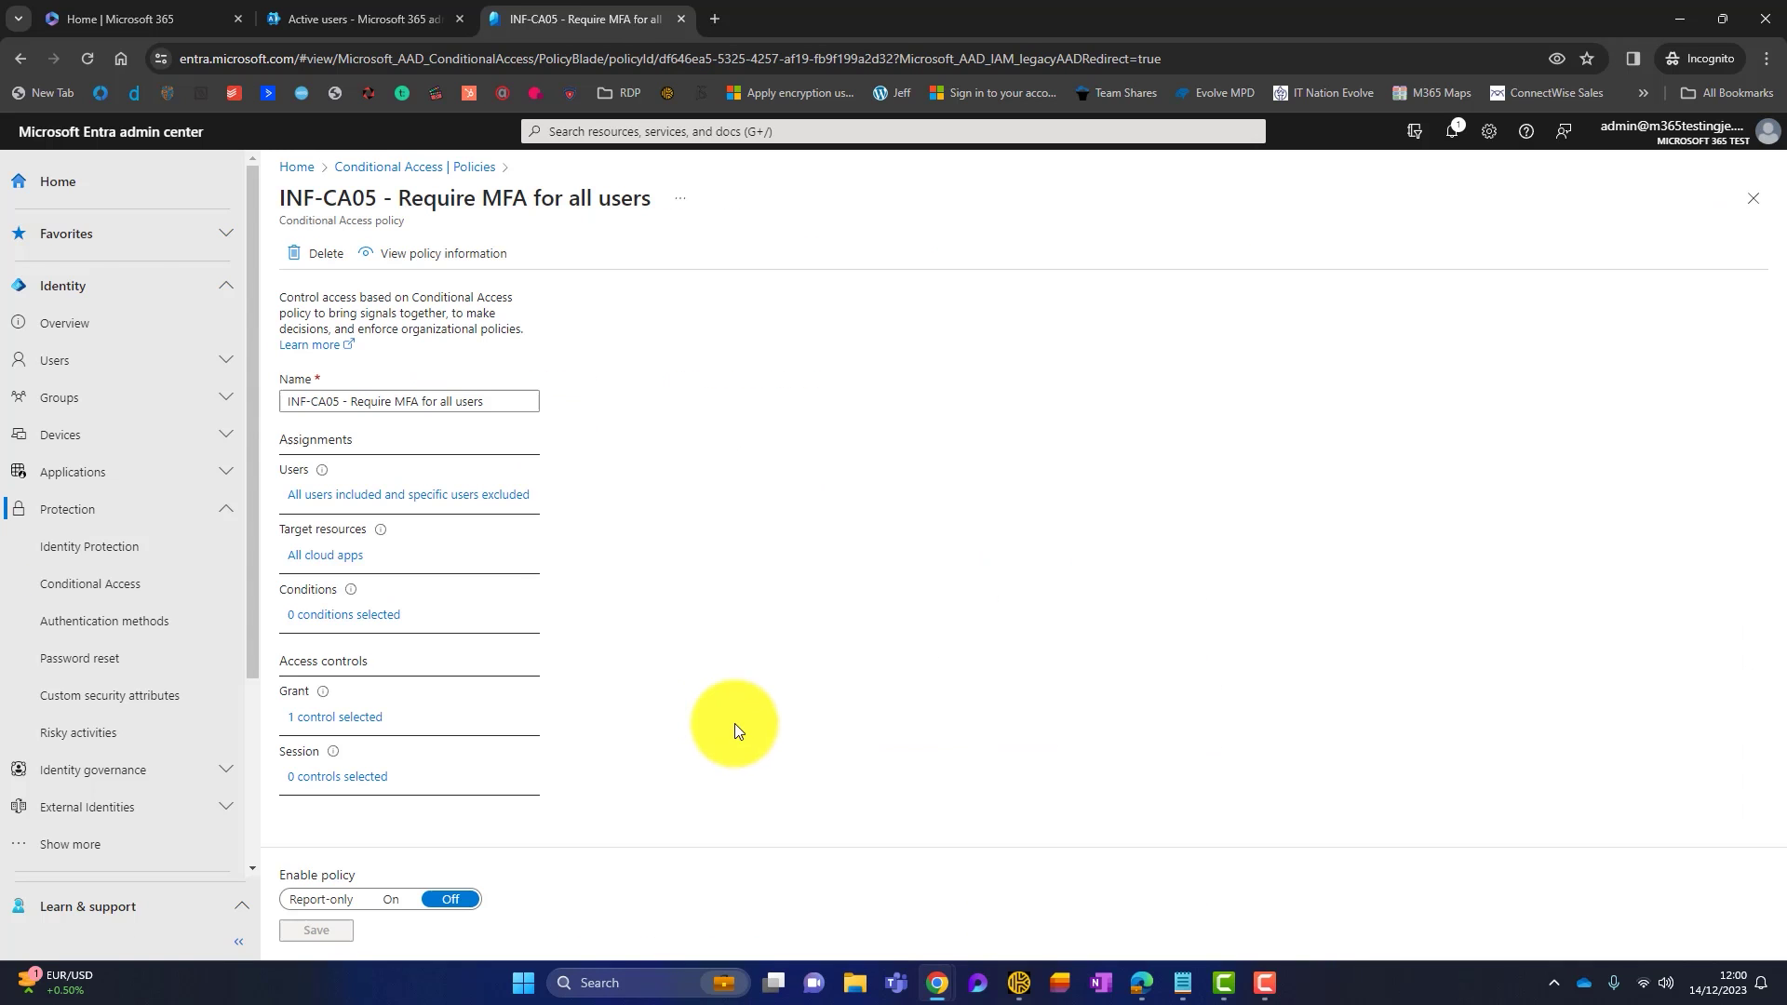
{"action": "left_click", "coordinate": [381, 501]}
{"action": "left_click", "coordinate": [658, 386]}
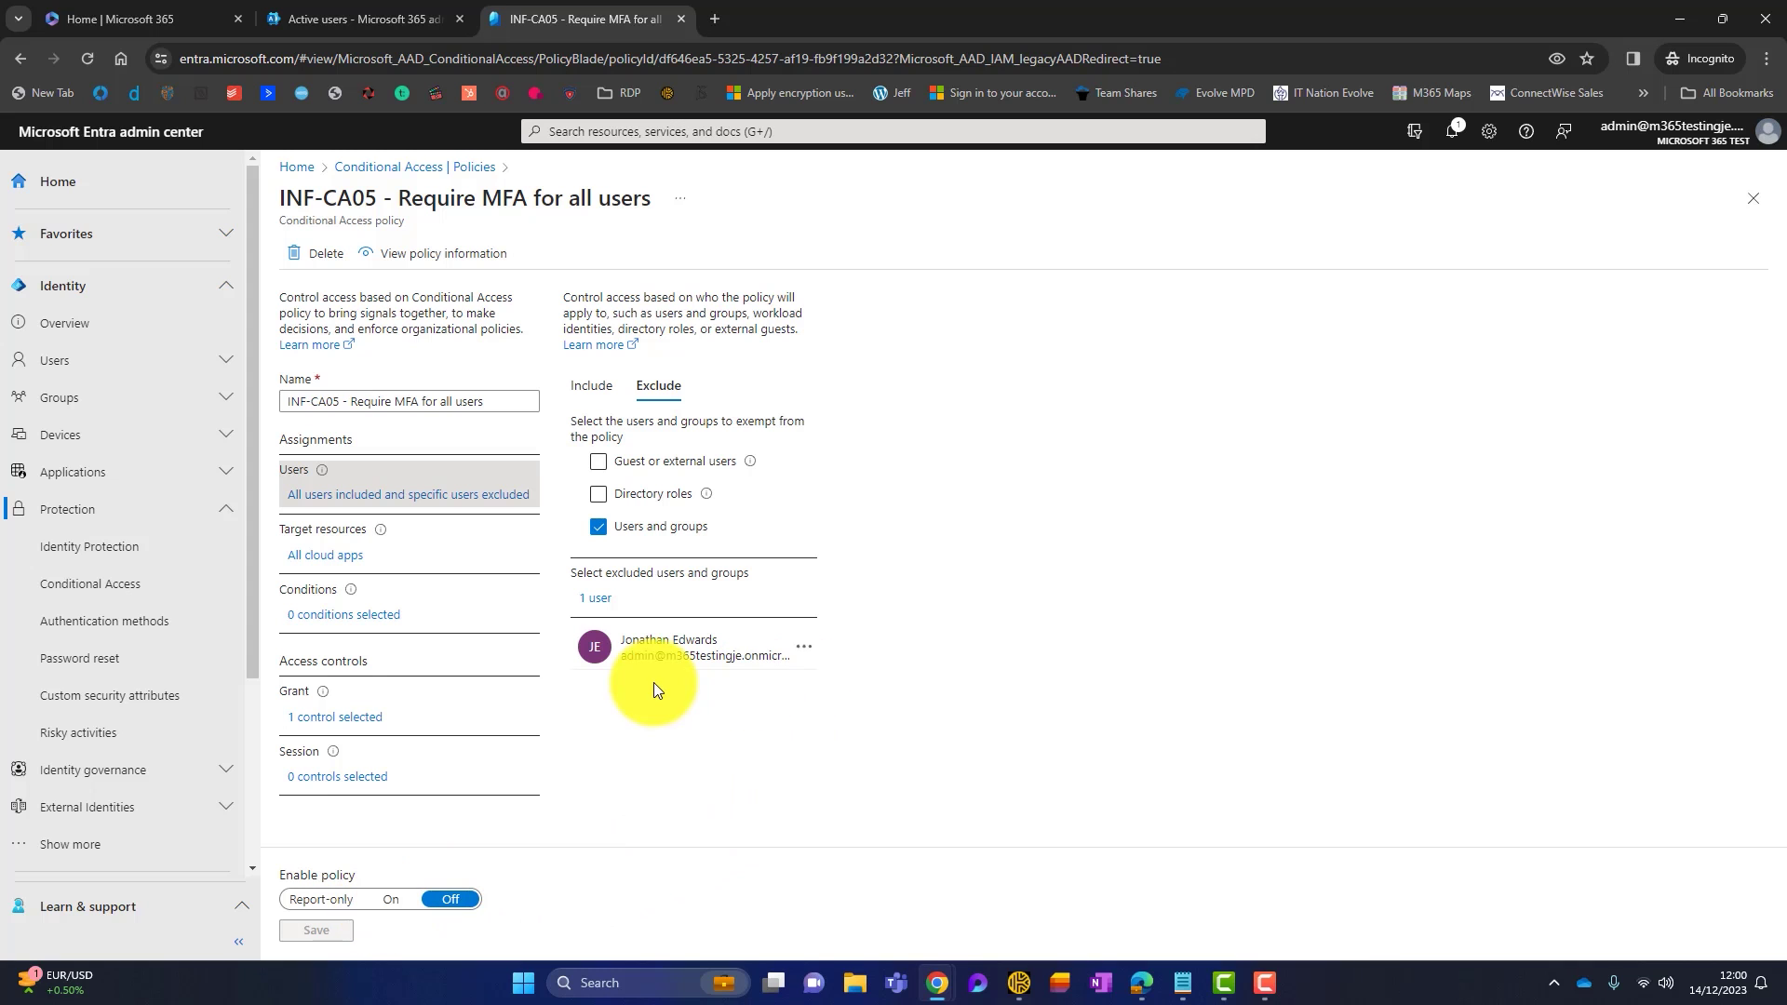
Return to the Conditional Access policy list to see INF-CA05 modified on 12/14/2023.
{"action": "left_click", "coordinate": [153, 595]}
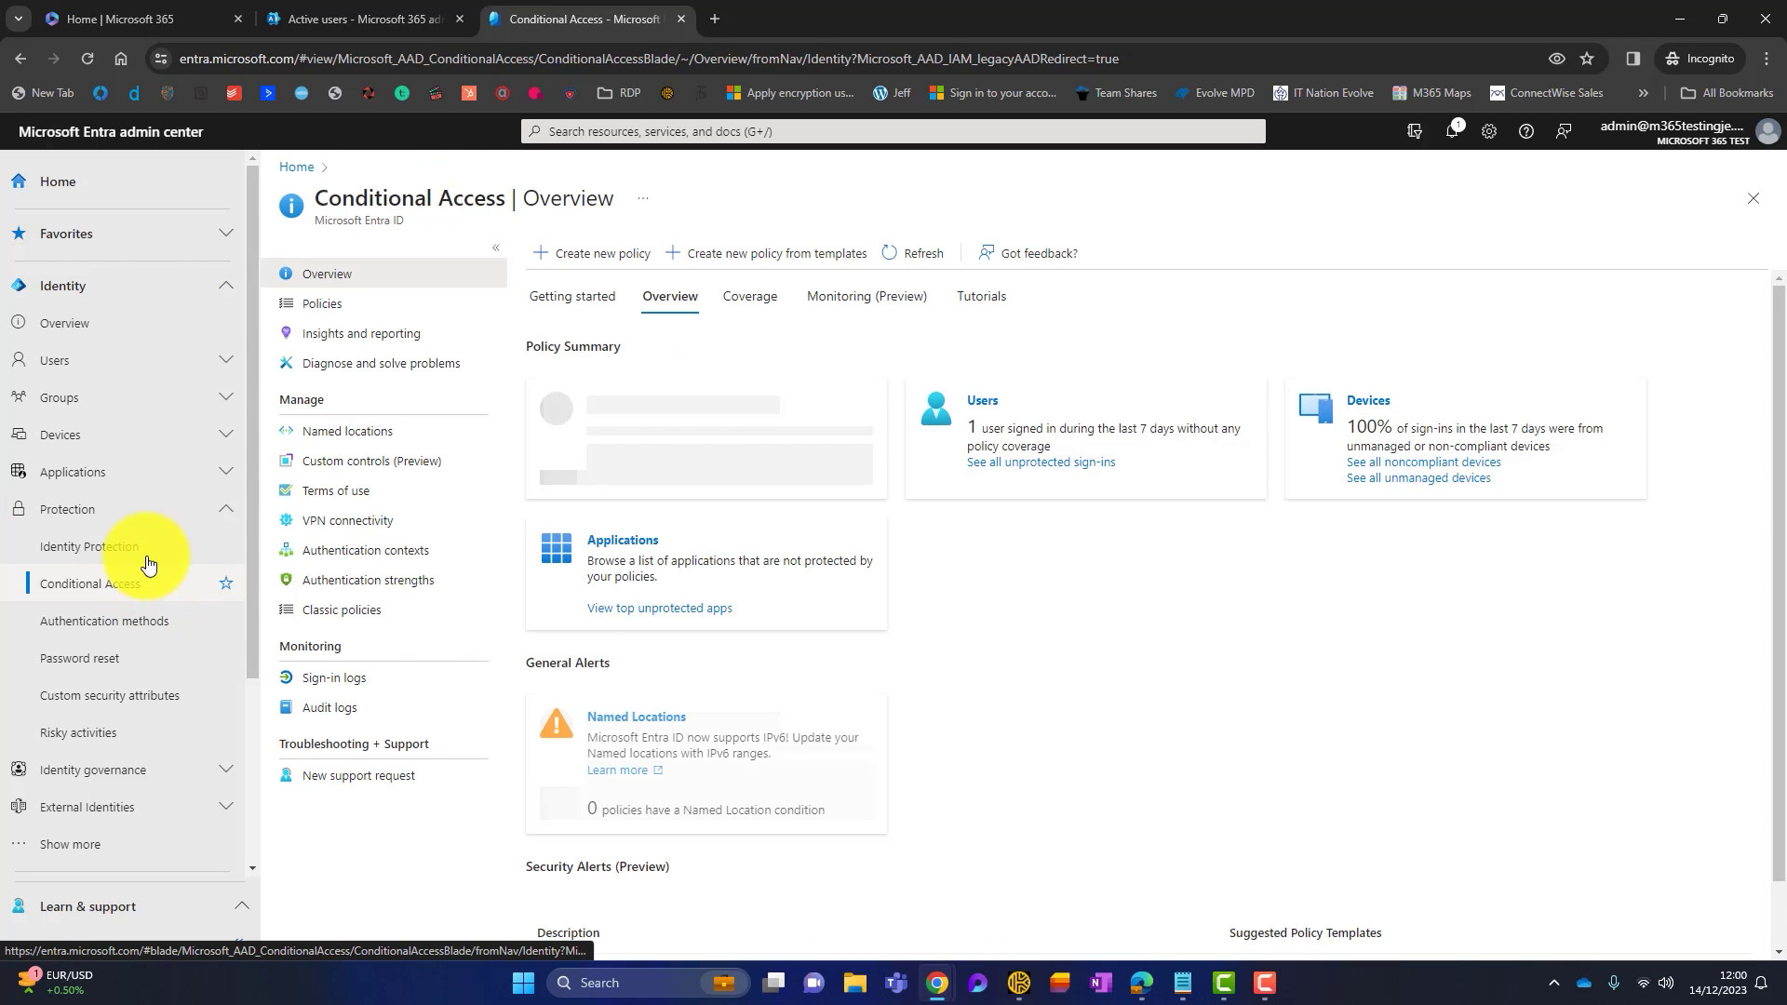
{"action": "left_click", "coordinate": [302, 305]}
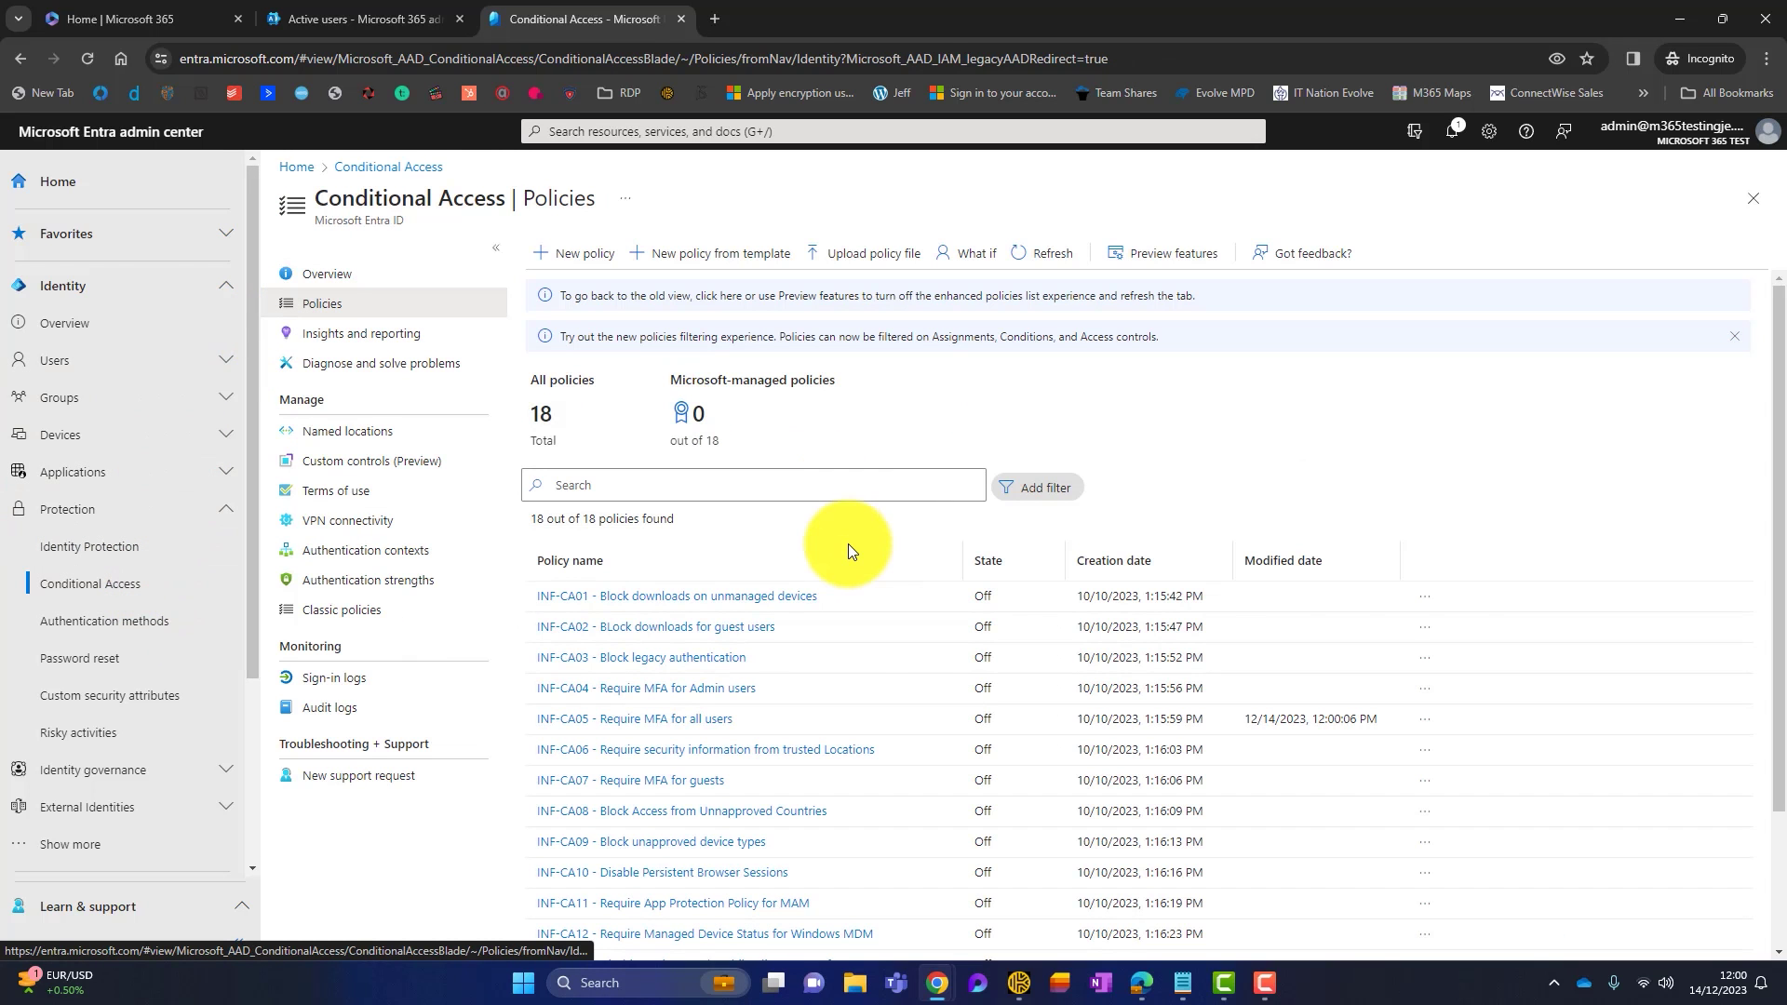